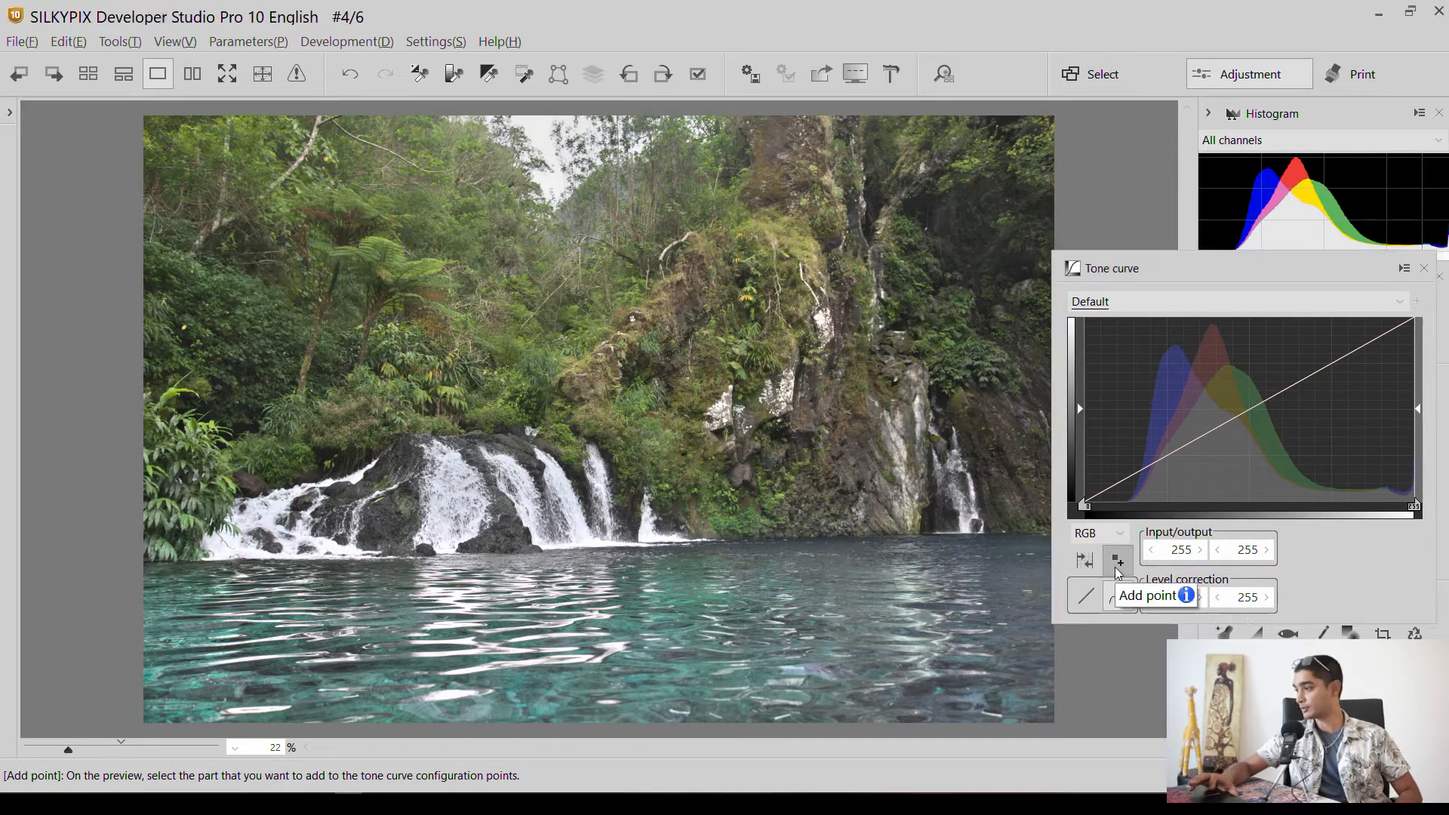
Shape the RGB tone curve into an S with a highlight point at 187/205 and a shadow point at 41/31 (input/output).
{"action": "left_click", "coordinate": [1118, 562]}
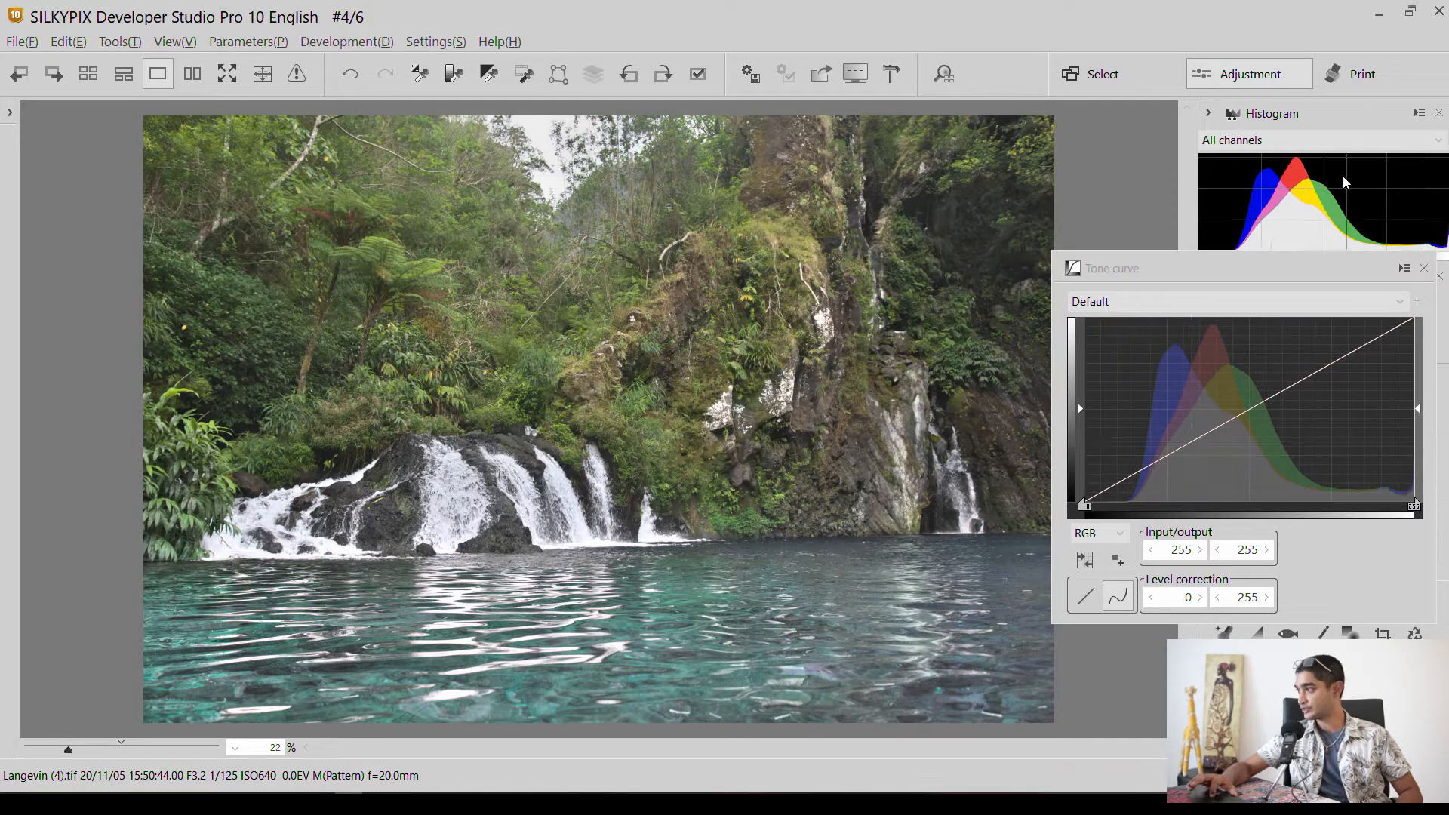
{"action": "left_click_drag", "start_coordinate": [1268, 277], "coordinate": [1287, 292]}
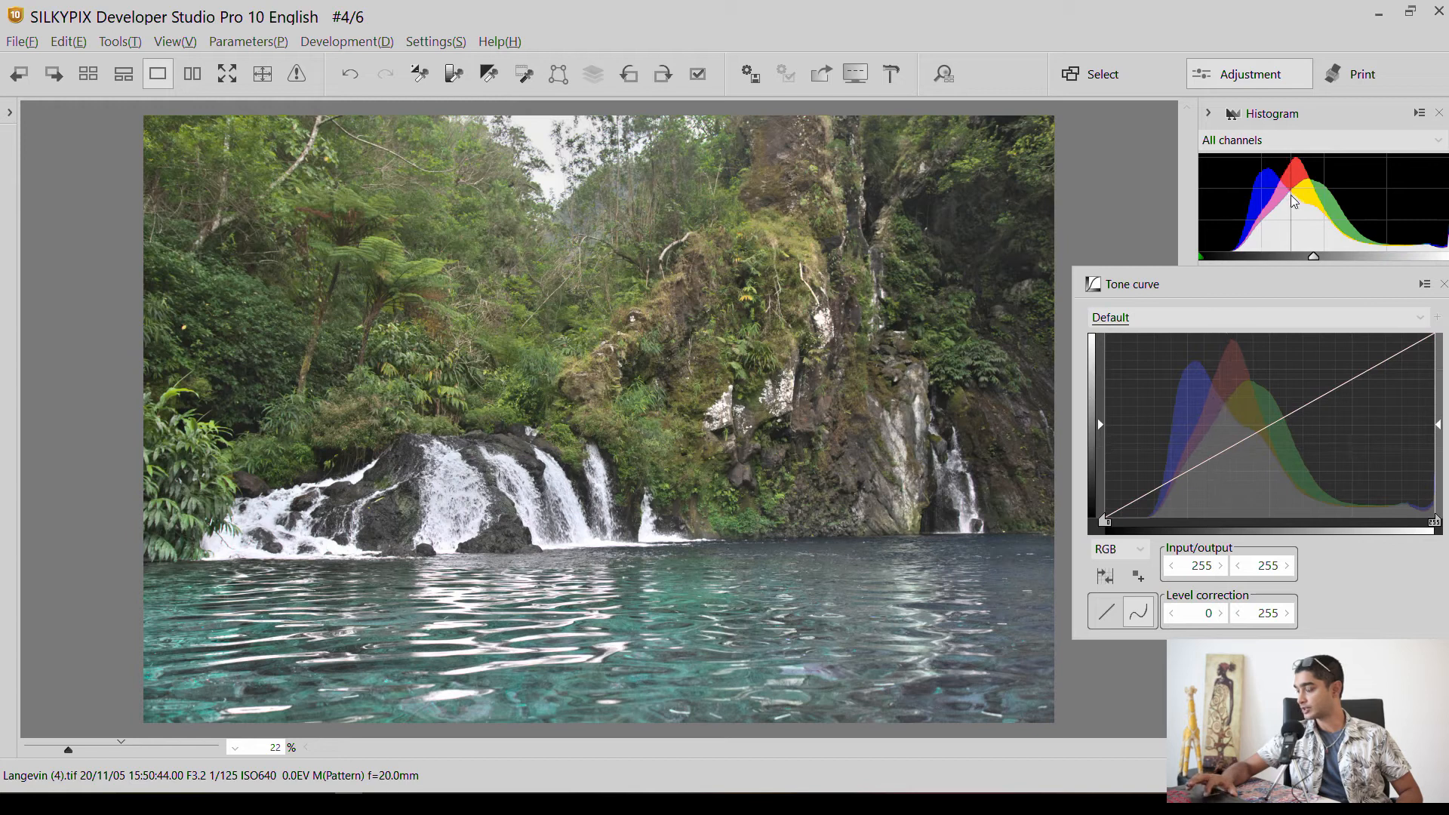
{"action": "left_click", "coordinate": [1210, 456]}
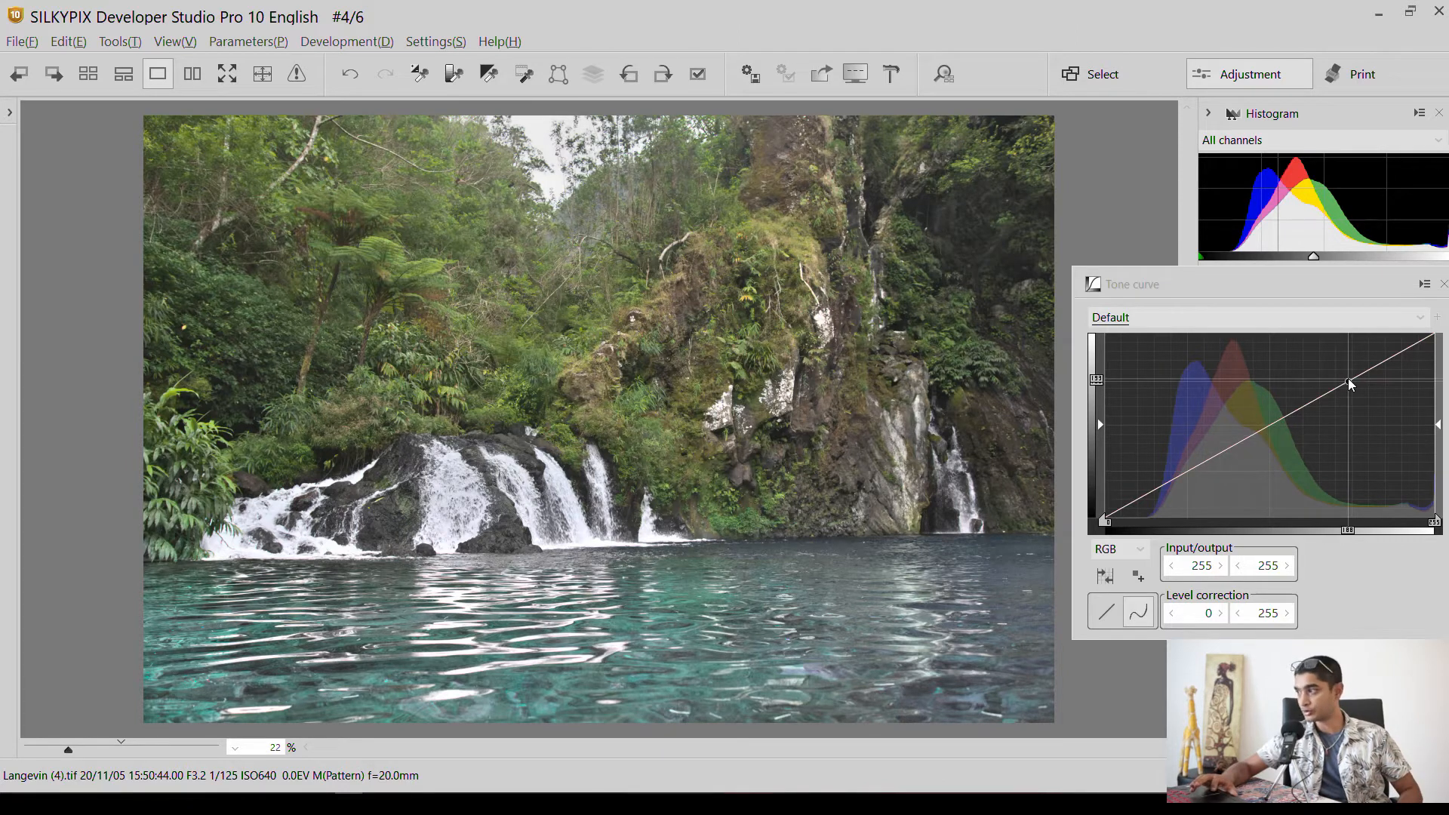
{"action": "left_click_drag", "start_coordinate": [1349, 380], "coordinate": [1347, 368]}
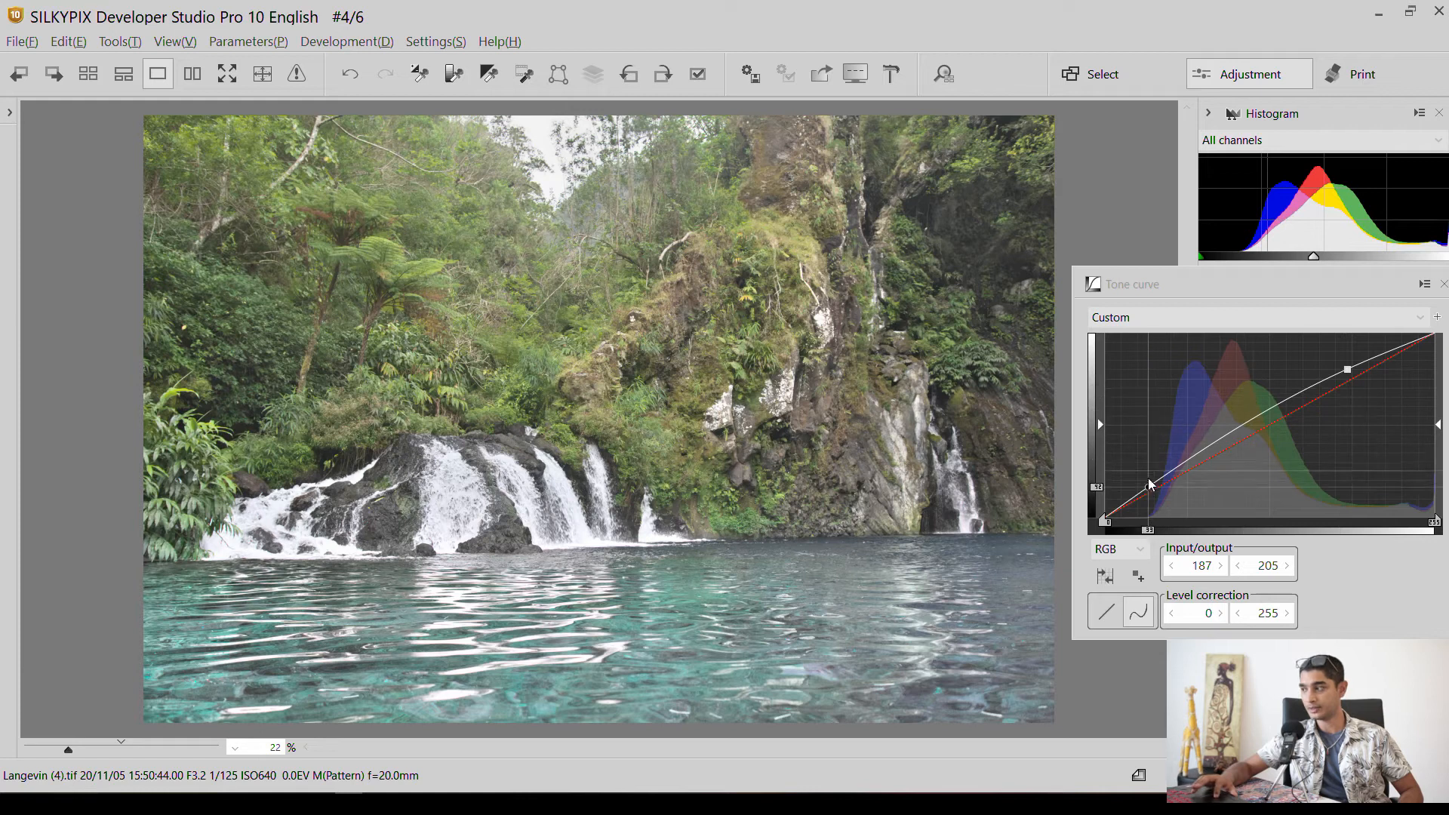
{"action": "left_click_drag", "start_coordinate": [1152, 485], "coordinate": [1160, 496]}
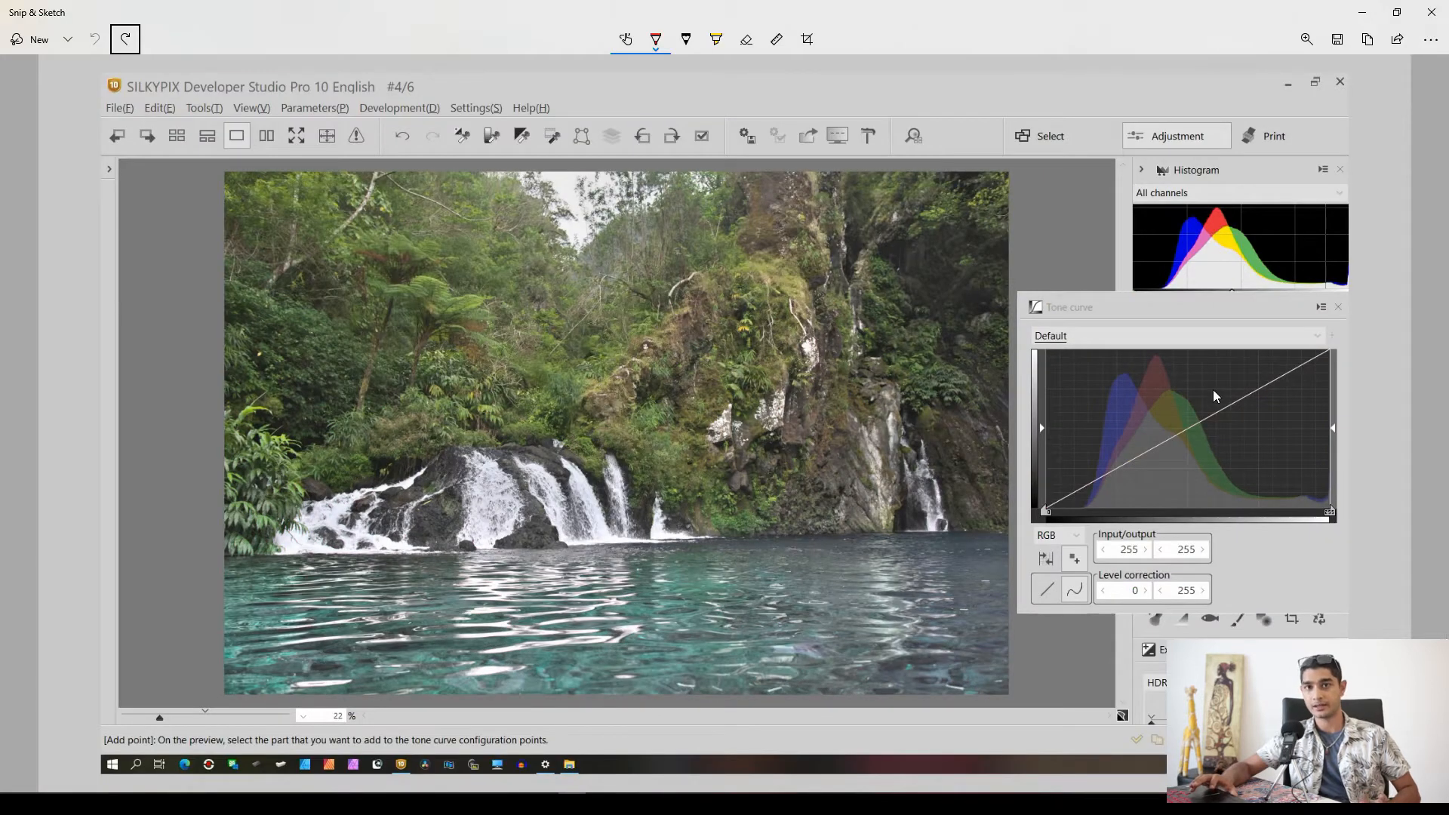
Switch to Snip & Sketch and mark the highlight, midtone and shadow regions of the tone curve screenshot with red pen strokes.
{"action": "left_click_drag", "start_coordinate": [1292, 332], "coordinate": [1295, 385]}
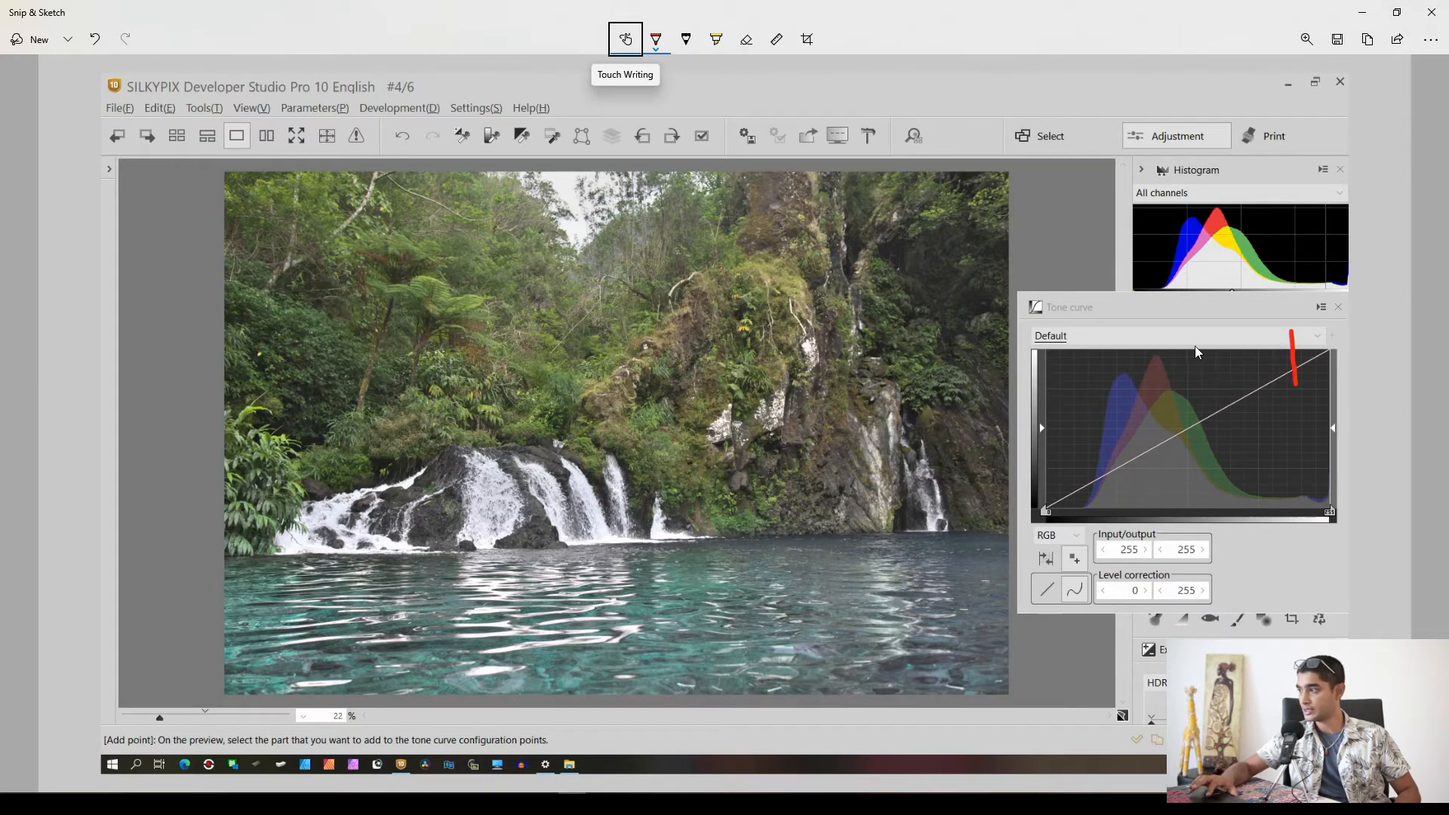
{"action": "left_click_drag", "start_coordinate": [1194, 346], "coordinate": [1191, 368]}
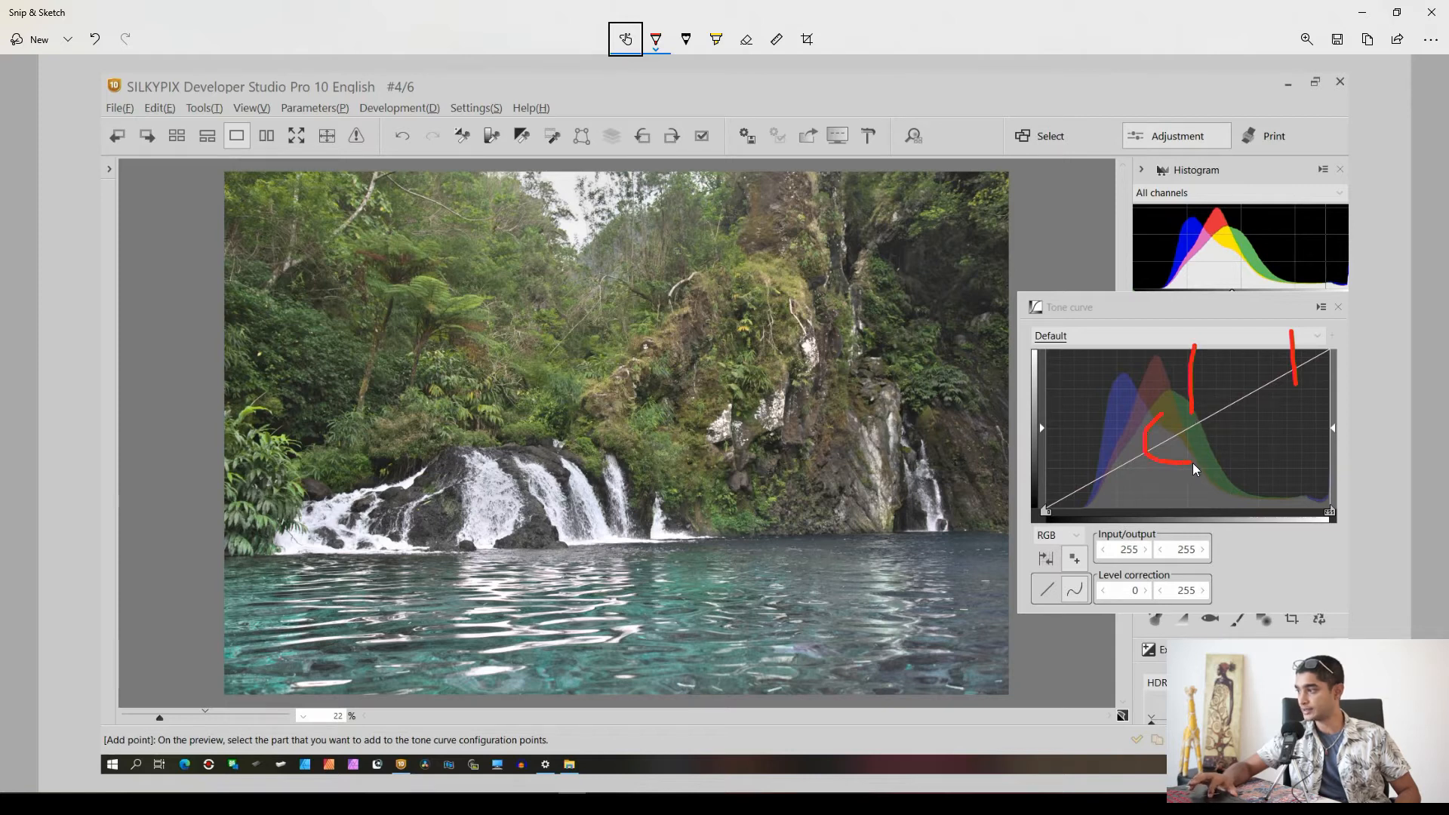
{"action": "left_click_drag", "start_coordinate": [1224, 427], "coordinate": [1193, 409]}
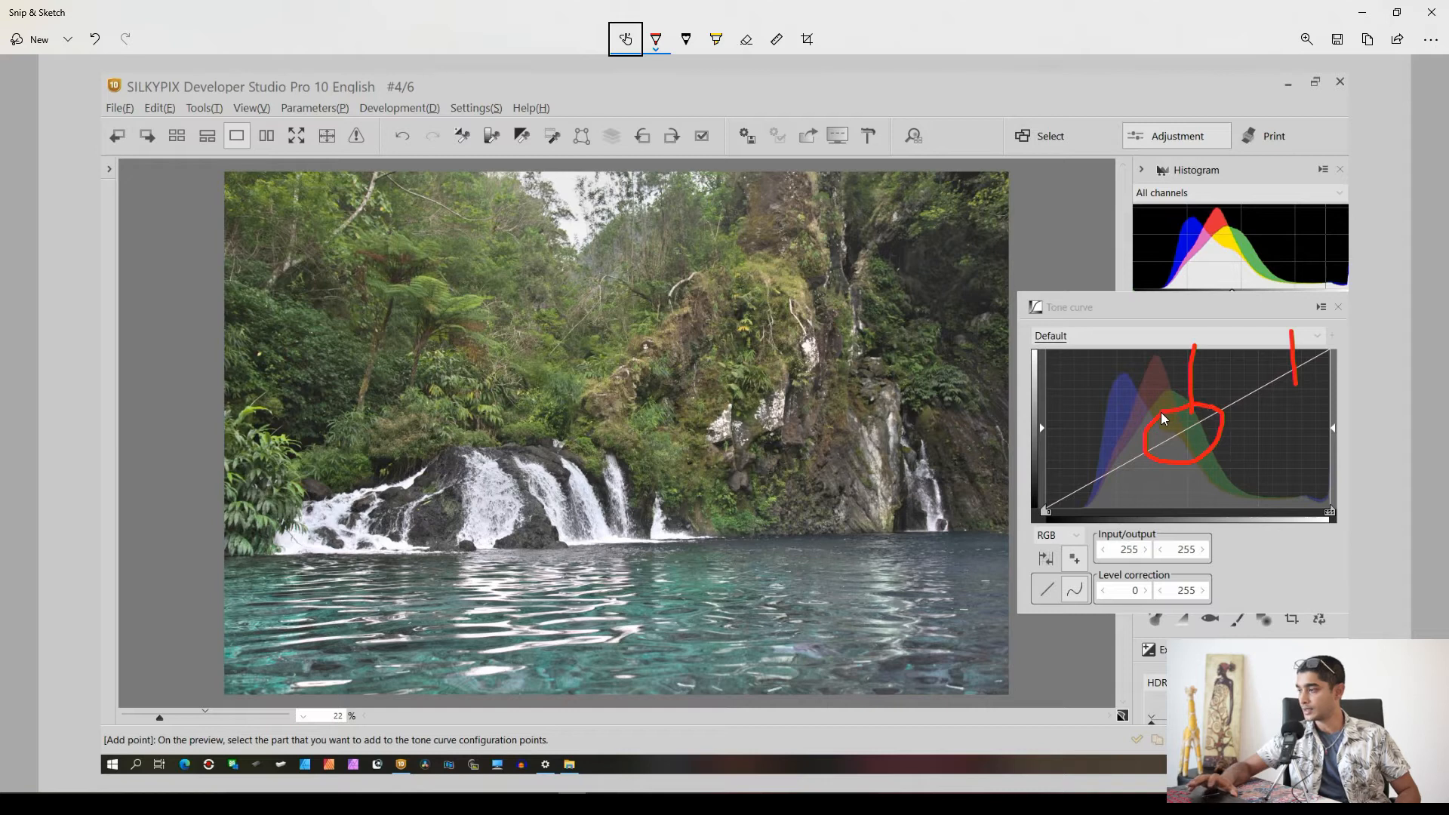
{"action": "mouse_move", "coordinate": [1049, 416]}
{"action": "left_mouse_down"}
{"action": "mouse_move", "coordinate": [1101, 427]}
{"action": "mouse_move", "coordinate": [1116, 466]}
{"action": "left_mouse_up"}
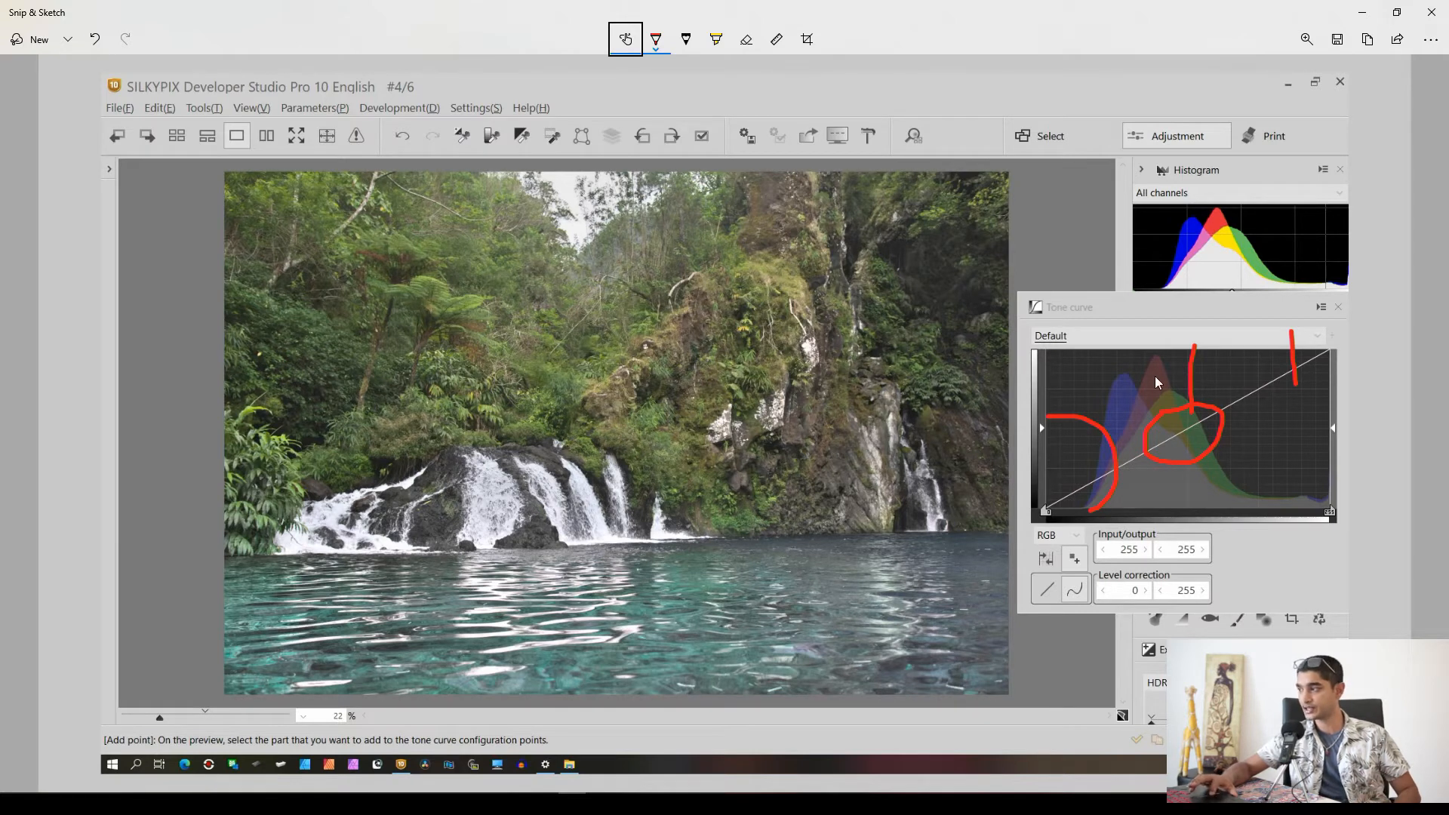
{"action": "left_click_drag", "start_coordinate": [1276, 332], "coordinate": [1278, 388]}
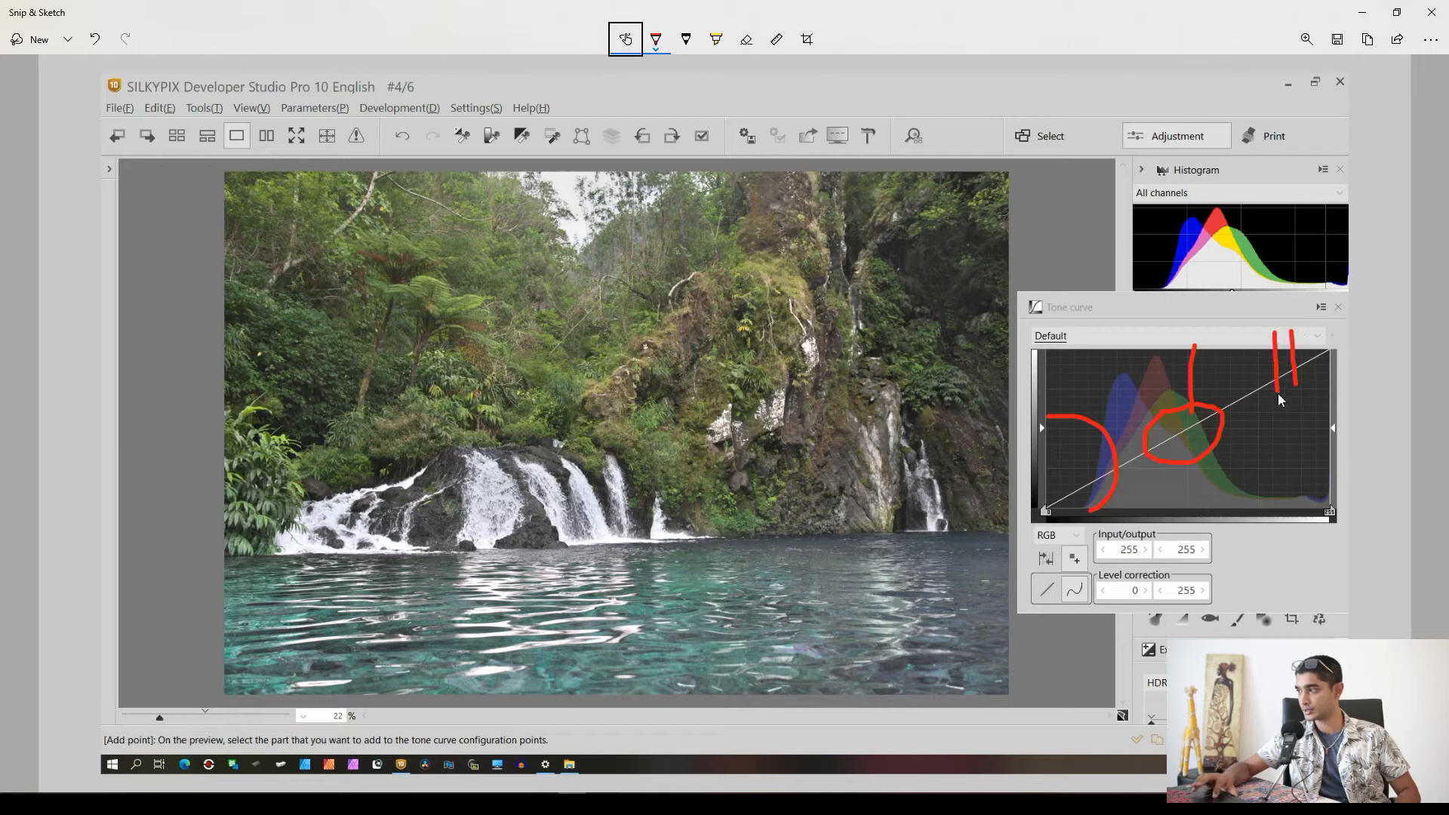
{"action": "left_click_drag", "start_coordinate": [1284, 496], "coordinate": [1284, 512]}
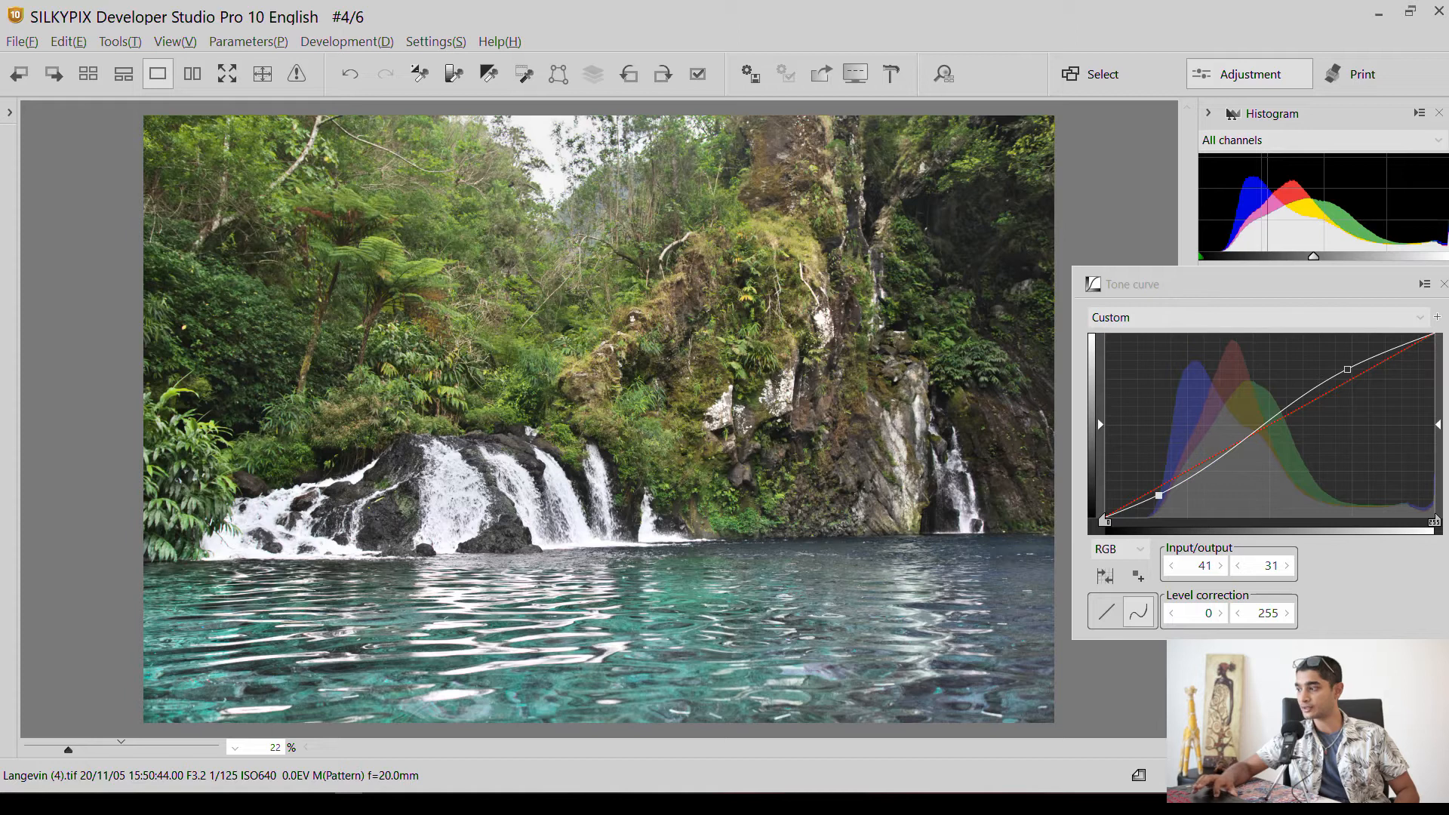
Switch to SILKYPIX and compare the adjusted waterfall photo with its default-parameters version, toggling between them twice.
{"action": "key", "text": "d"}
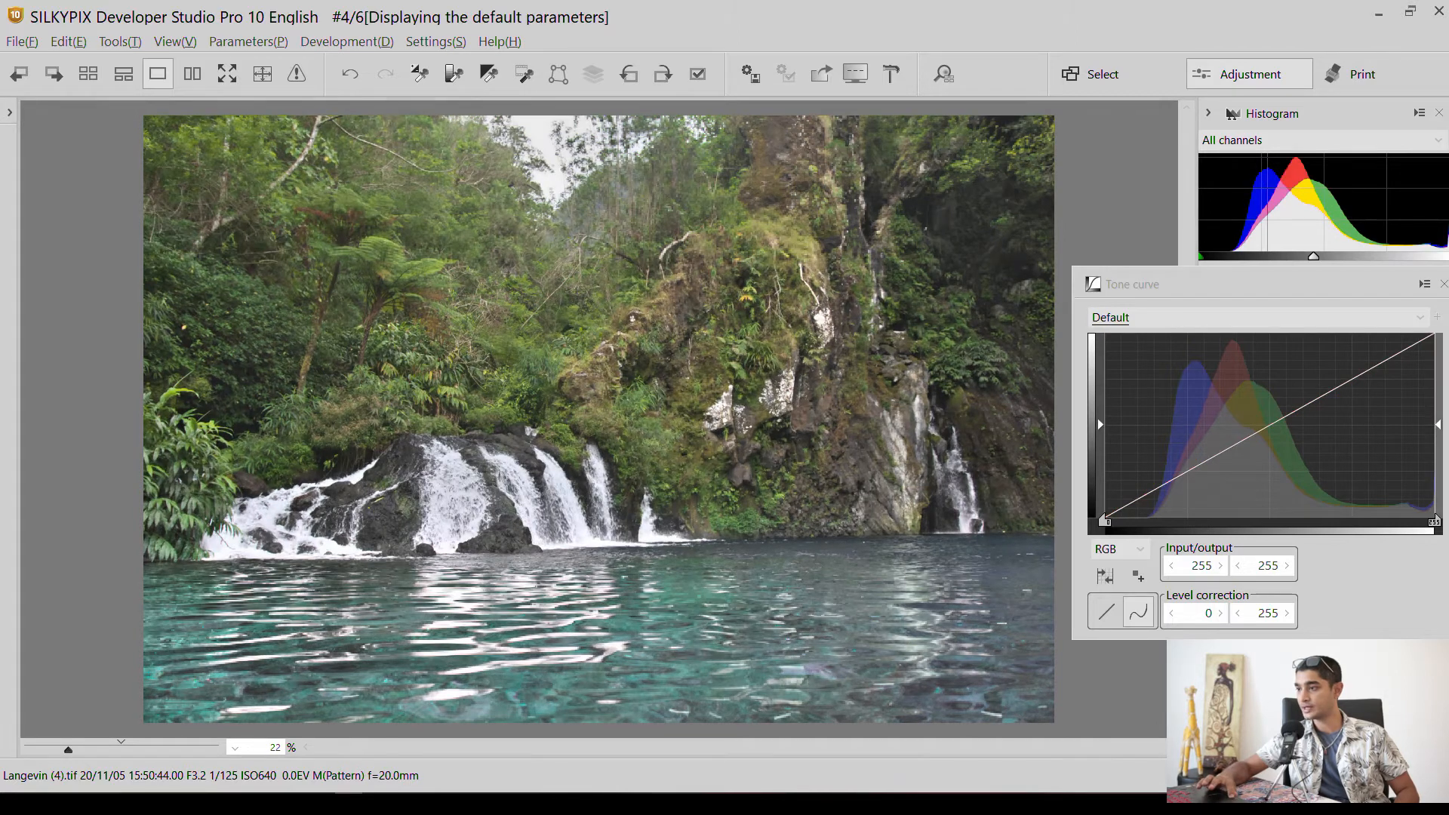
{"action": "key", "text": "d"}
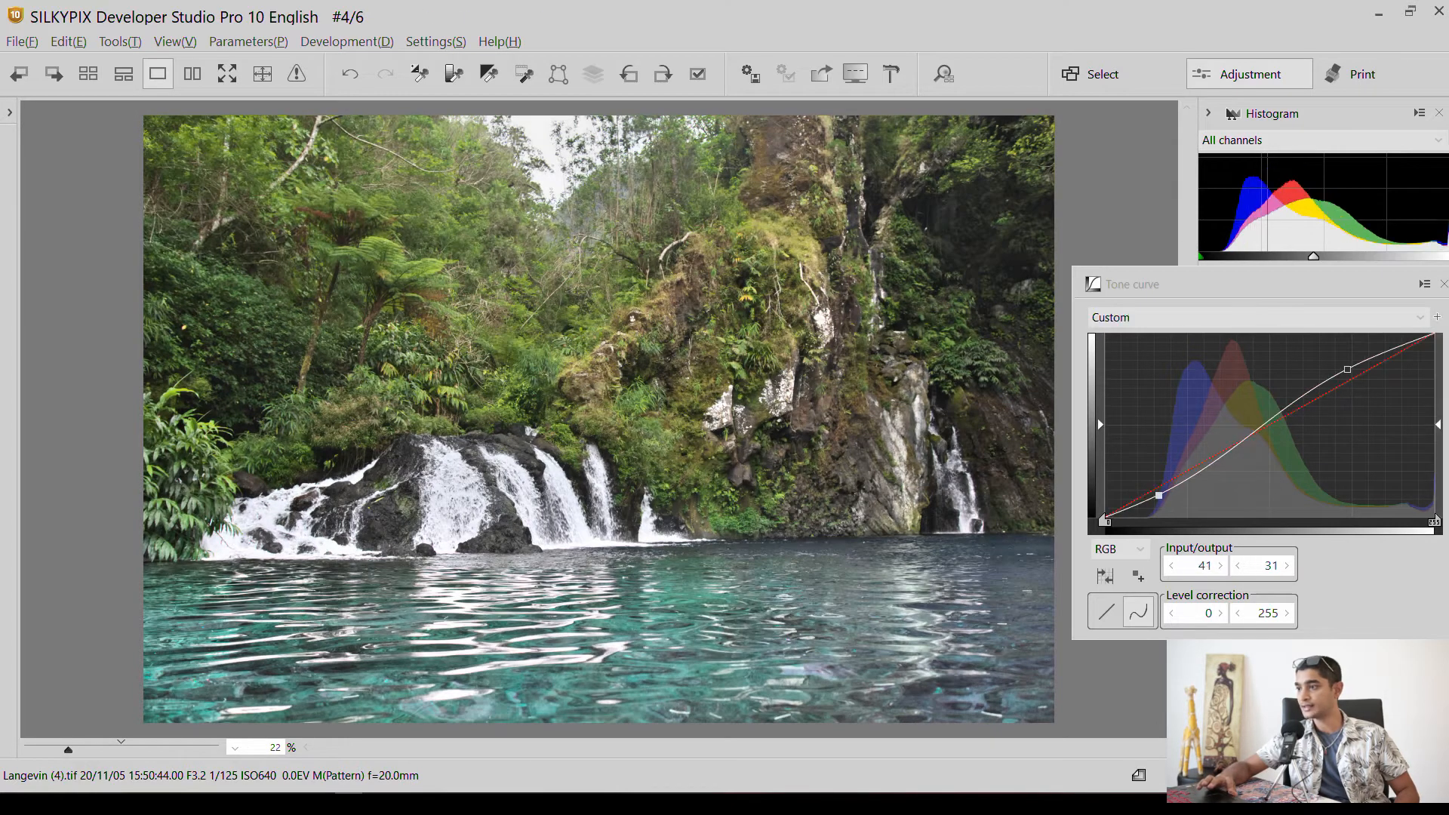
{"action": "key", "text": "d"}
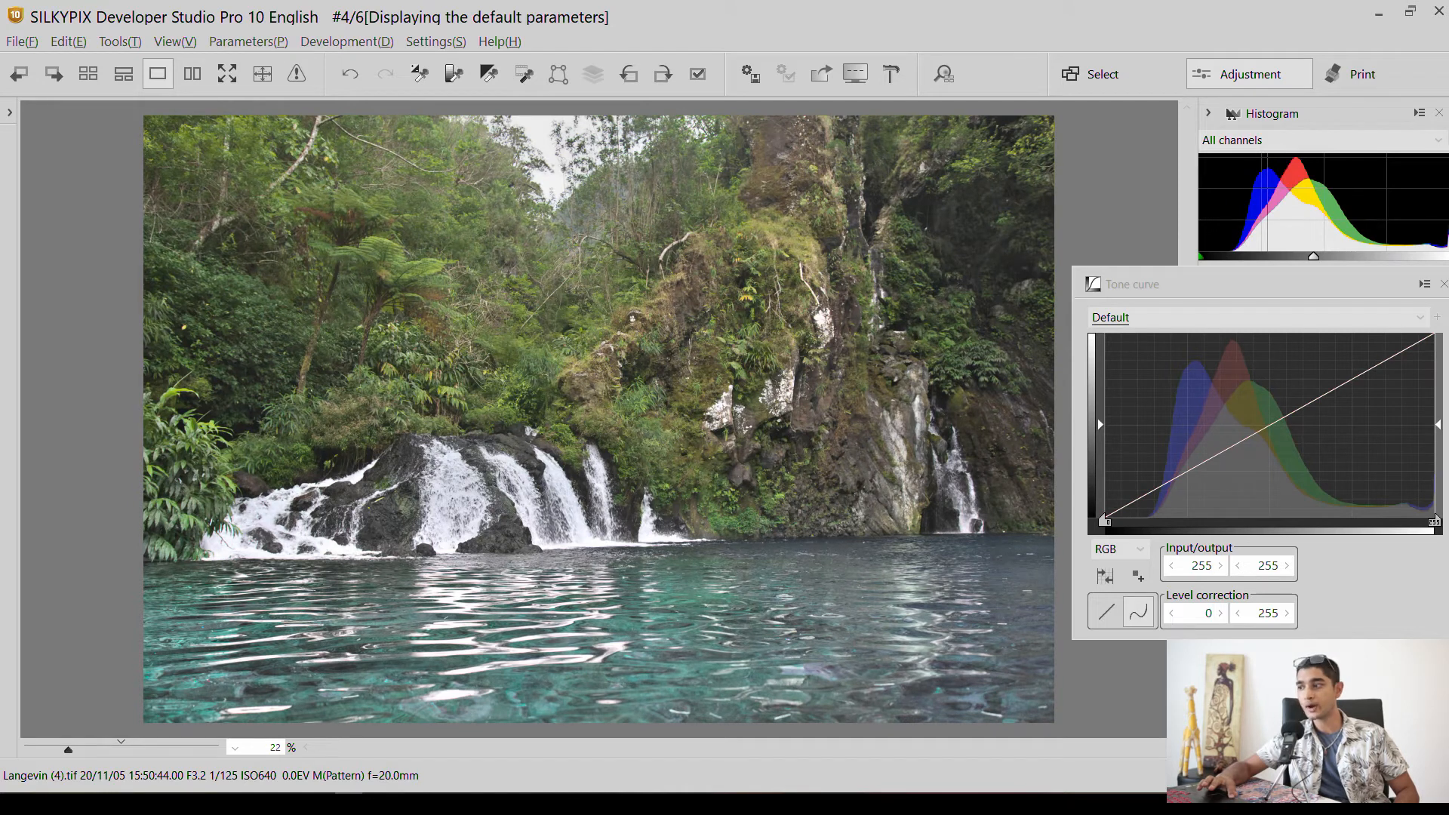
{"action": "key", "text": "d"}
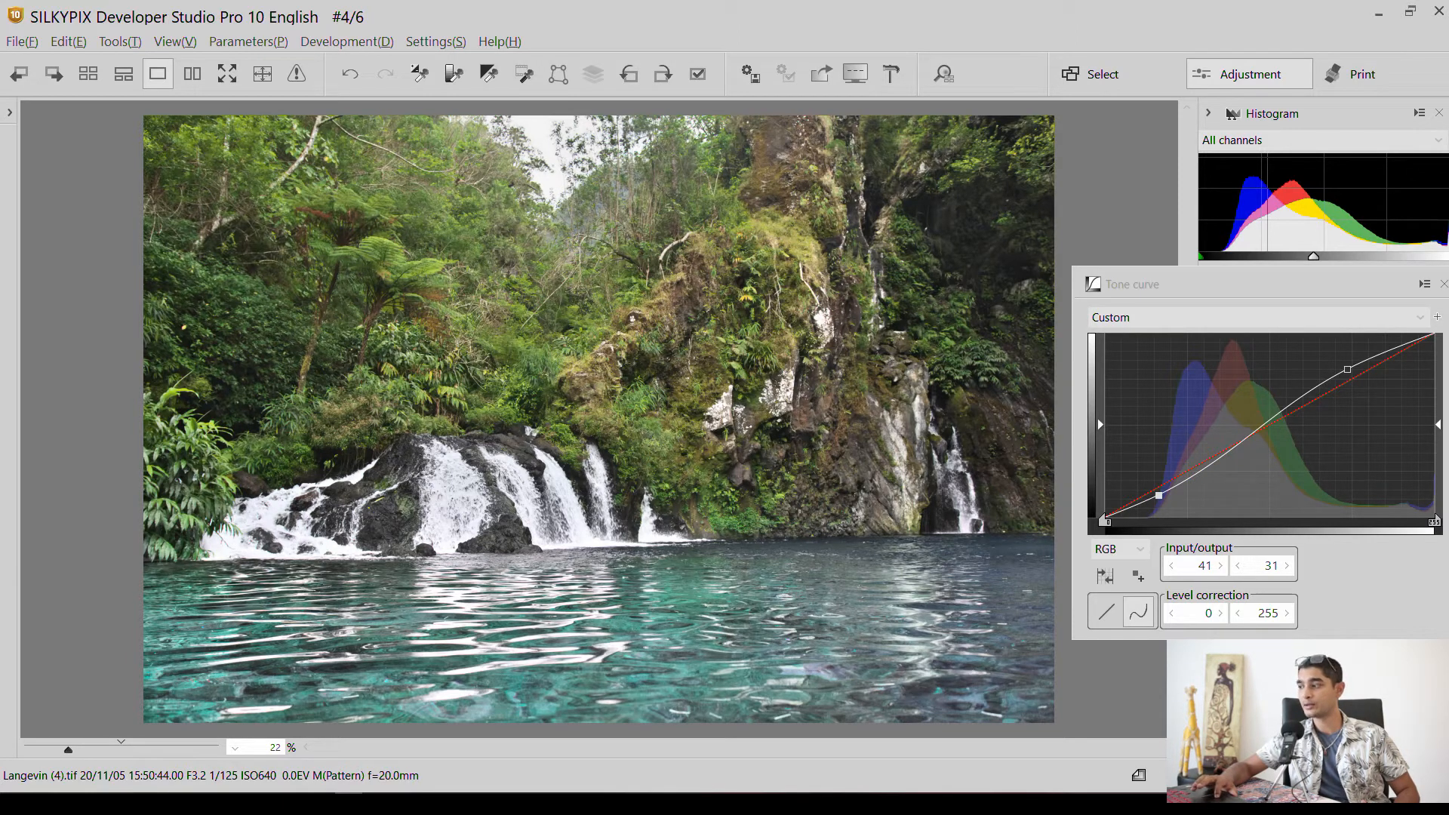
Reset the RGB tone curve to the Default preset.
{"action": "left_click", "coordinate": [1118, 558]}
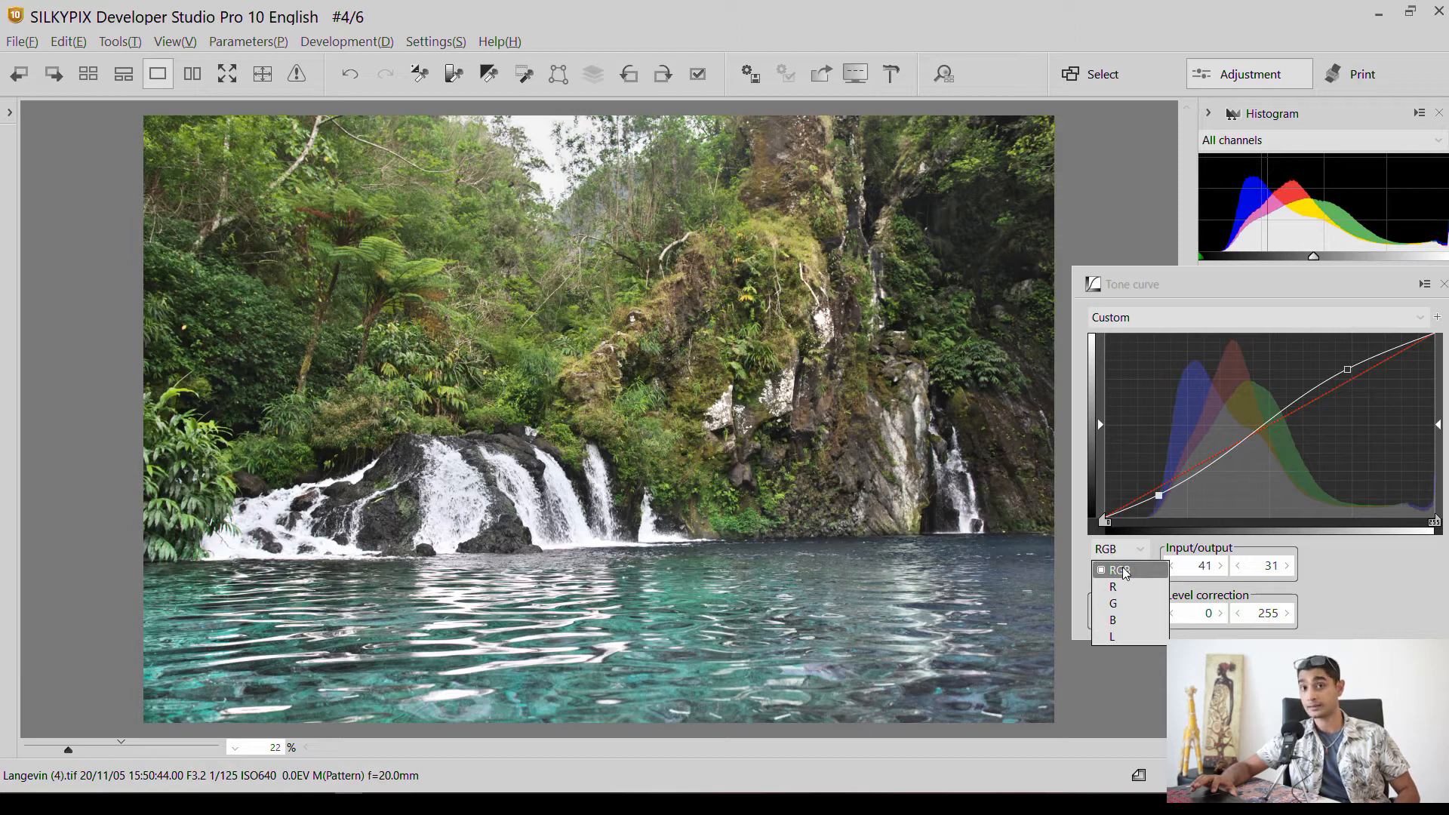
{"action": "left_click", "coordinate": [1207, 317]}
{"action": "left_click", "coordinate": [1207, 315]}
{"action": "left_click", "coordinate": [1189, 334]}
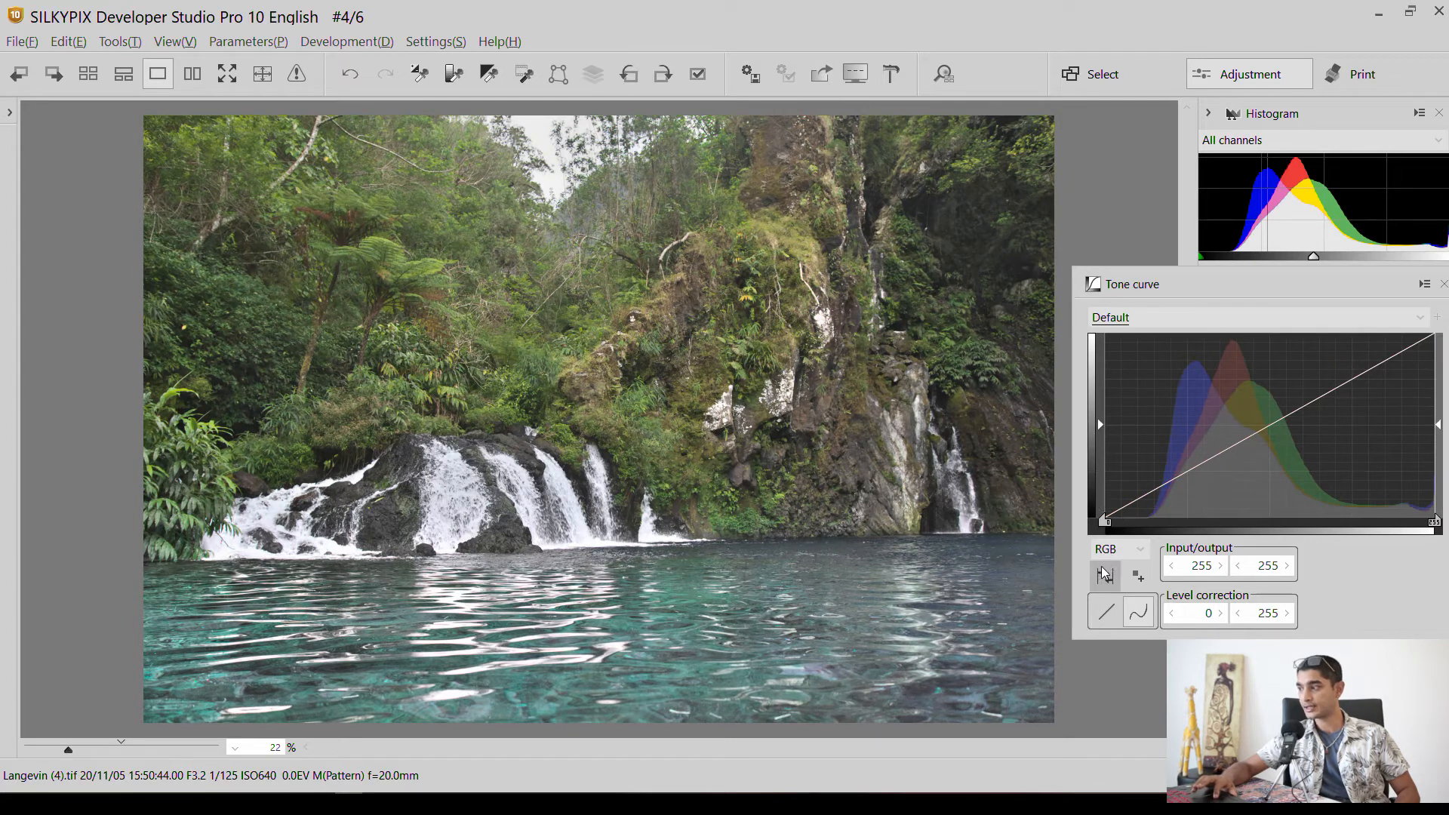
On the L channel, add a highlight point at 80/85 and a shadow point at 19/15 (input/output) to the tone curve.
{"action": "left_click", "coordinate": [1119, 554]}
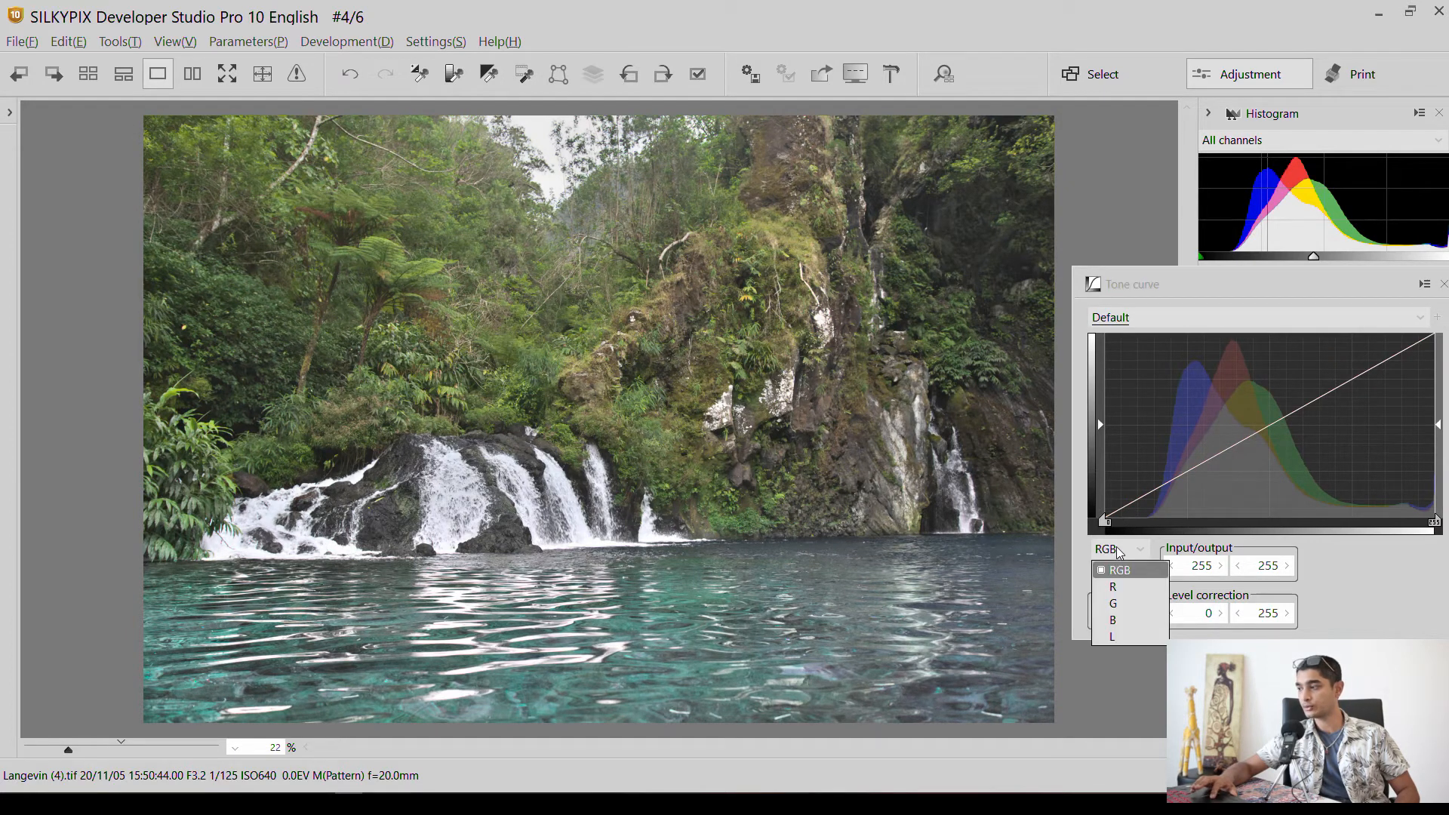
{"action": "left_click", "coordinate": [1104, 636]}
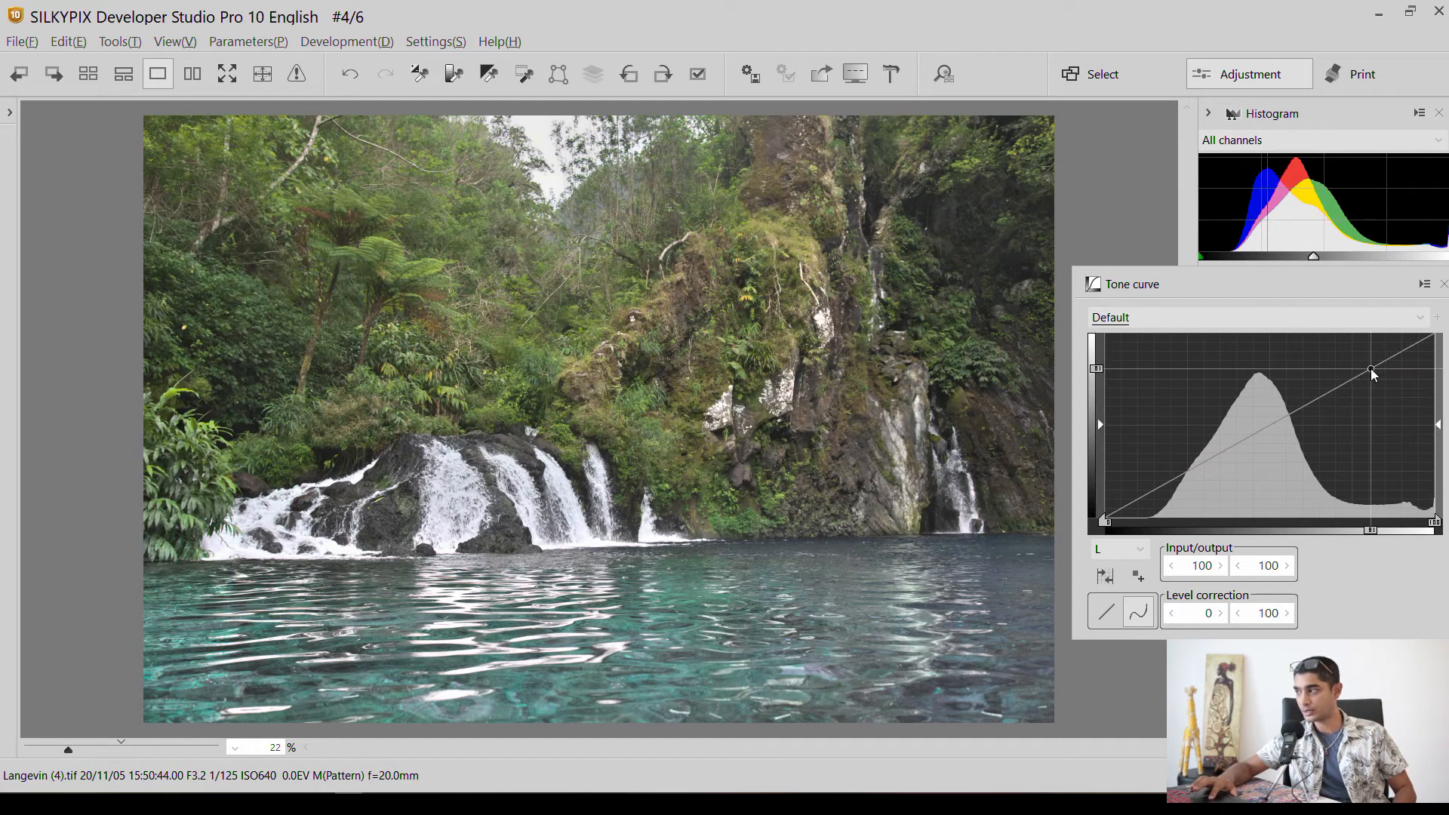
{"action": "left_click_drag", "start_coordinate": [1371, 368], "coordinate": [1370, 360]}
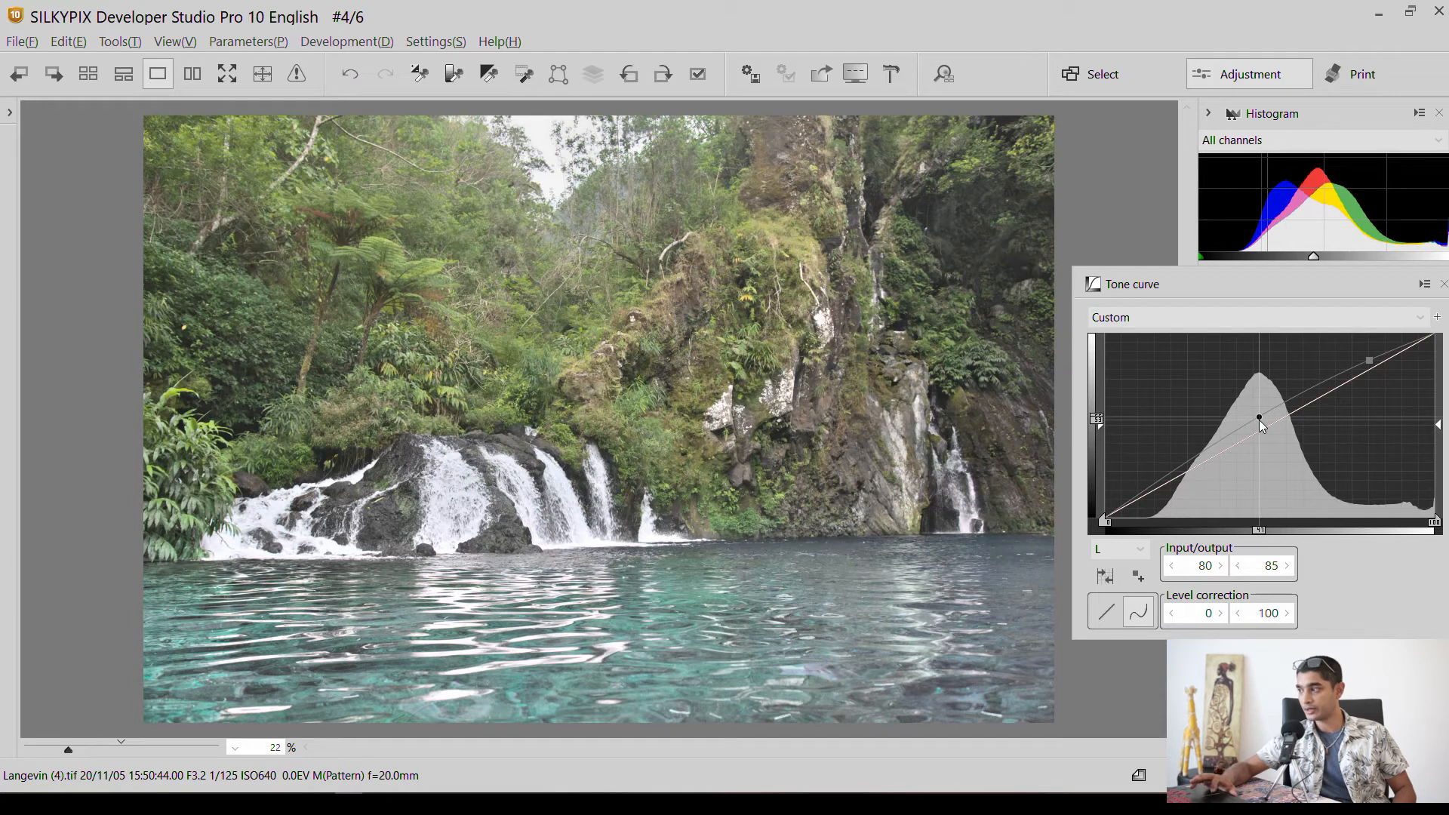
{"action": "left_click_drag", "start_coordinate": [1159, 480], "coordinate": [1166, 490]}
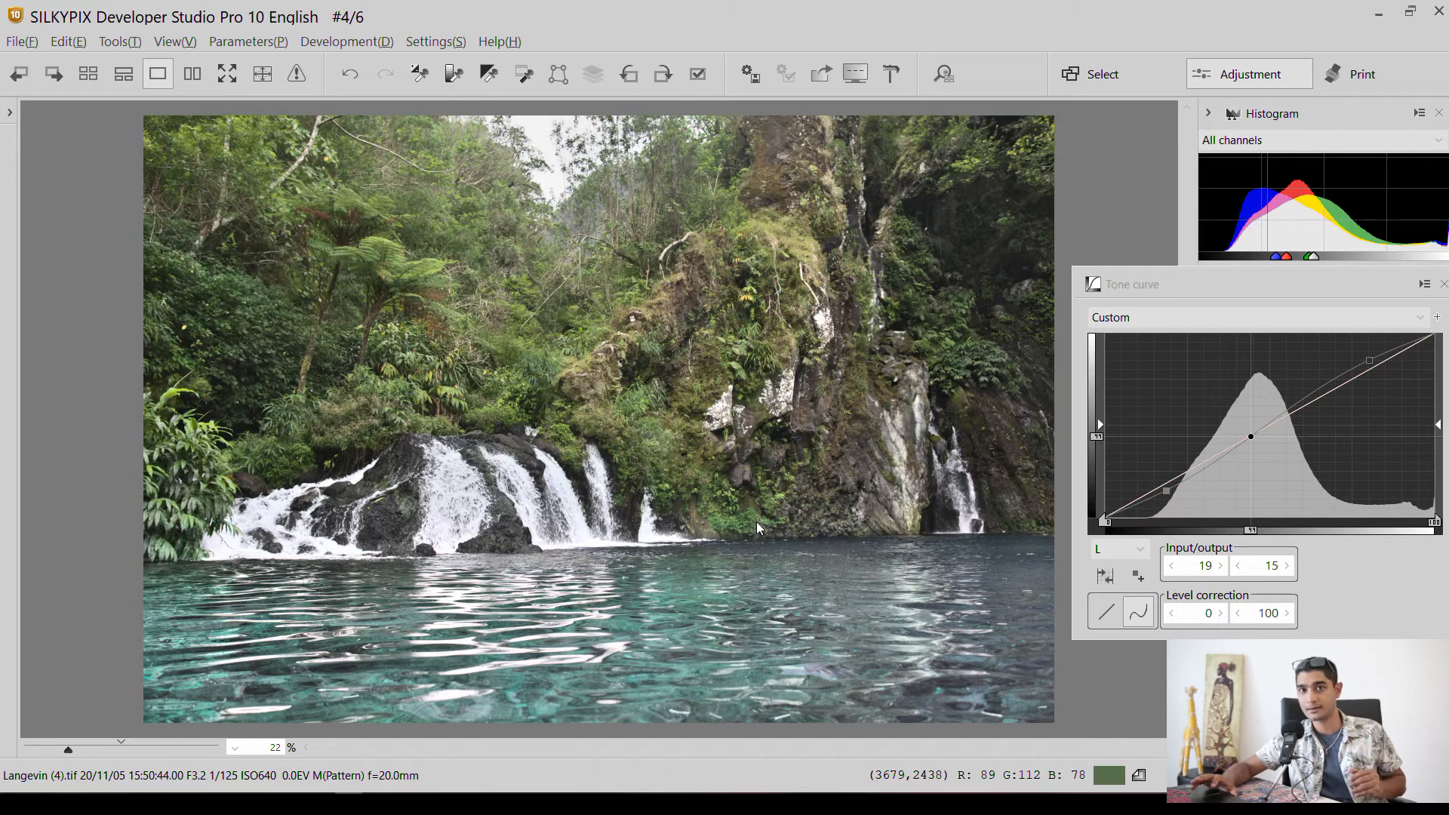
Reset the L channel tone curve to the Default preset.
{"action": "left_click", "coordinate": [1110, 549]}
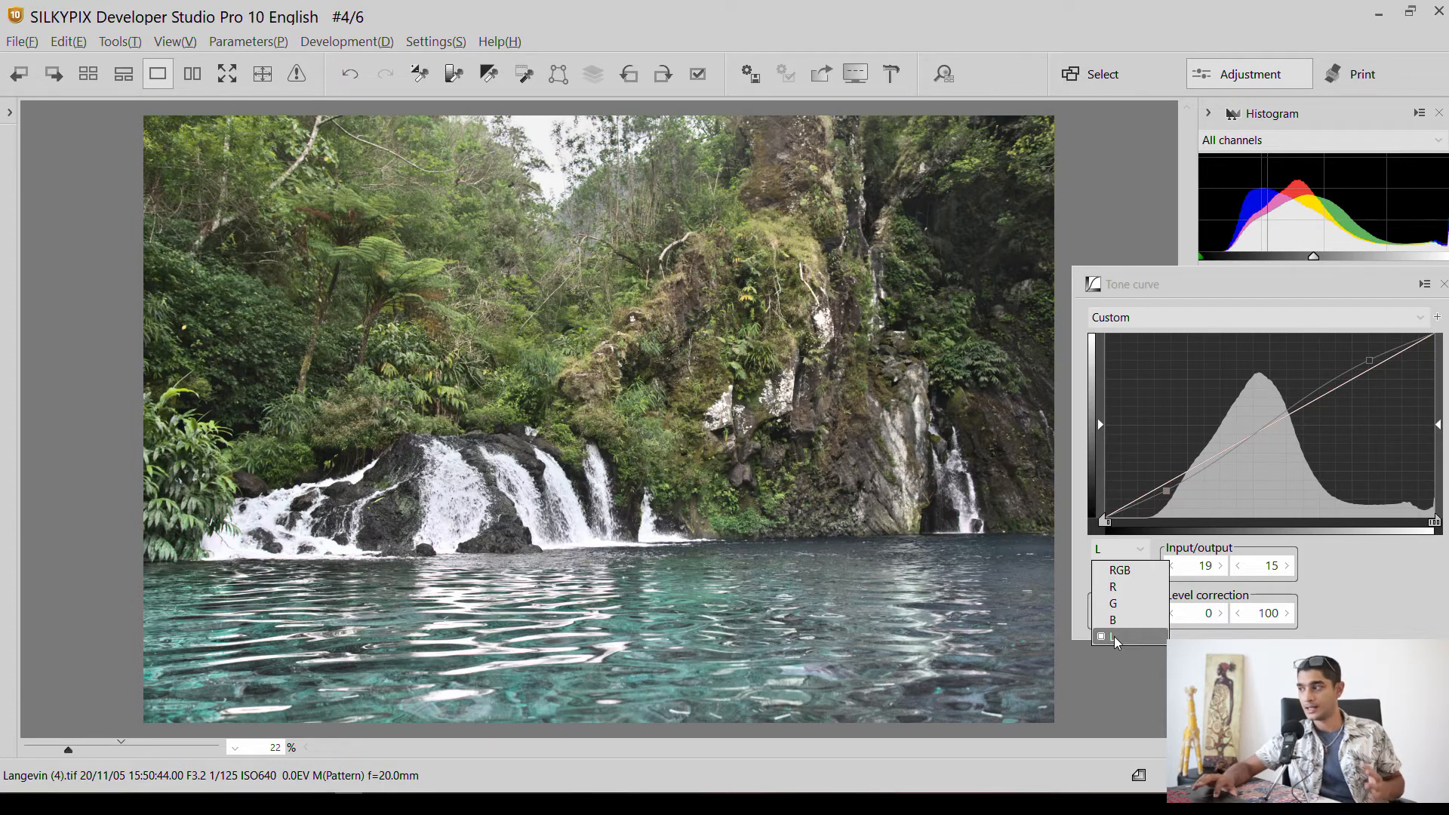
{"action": "left_click", "coordinate": [1223, 317]}
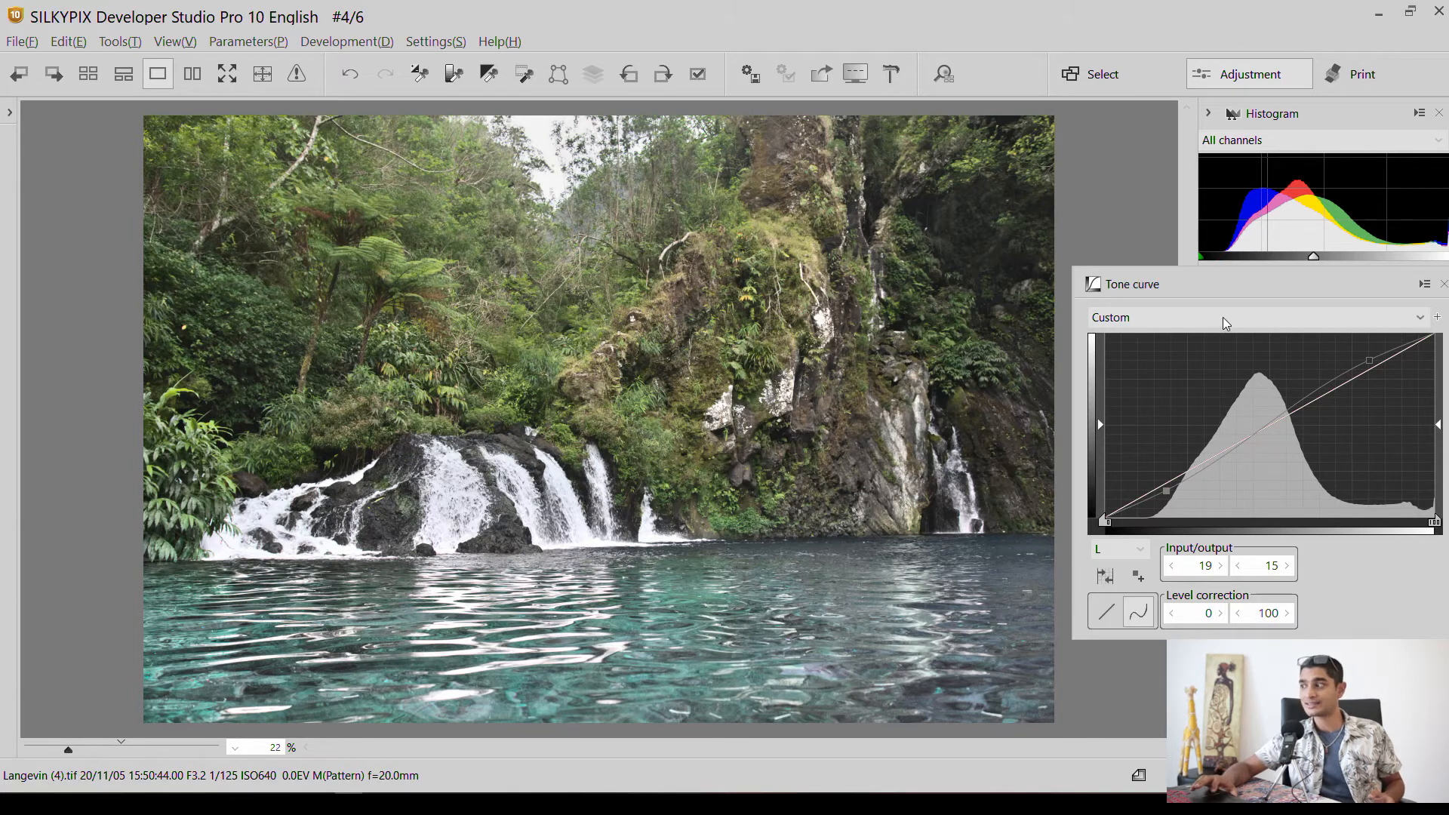
{"action": "left_click", "coordinate": [1222, 317]}
{"action": "left_click", "coordinate": [1217, 337]}
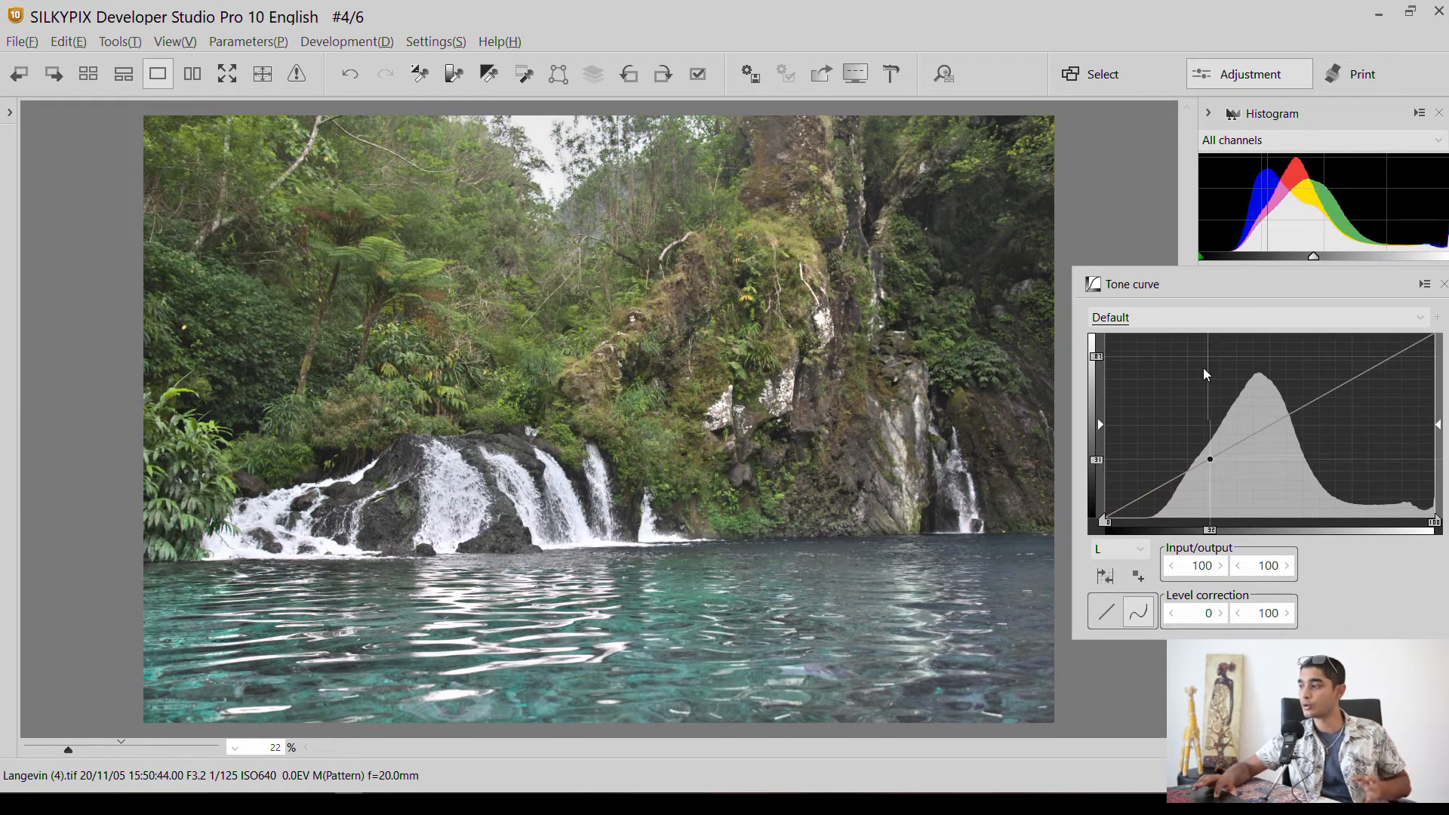
On the R channel, add a highlight point at 208/220 and a shadow point at 48/39 (input/output) to the tone curve.
{"action": "left_click", "coordinate": [1125, 548]}
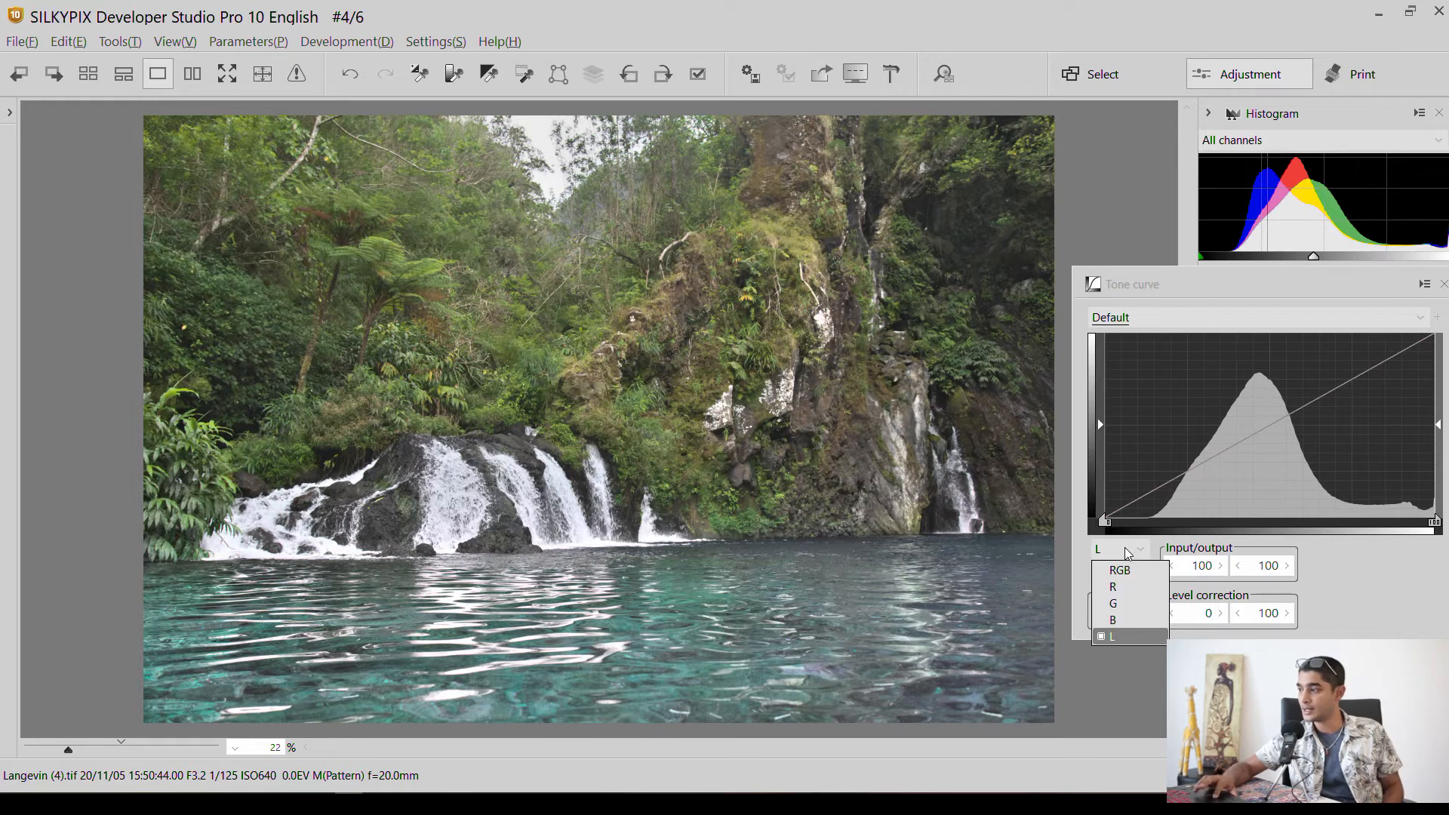
{"action": "left_click", "coordinate": [1116, 587]}
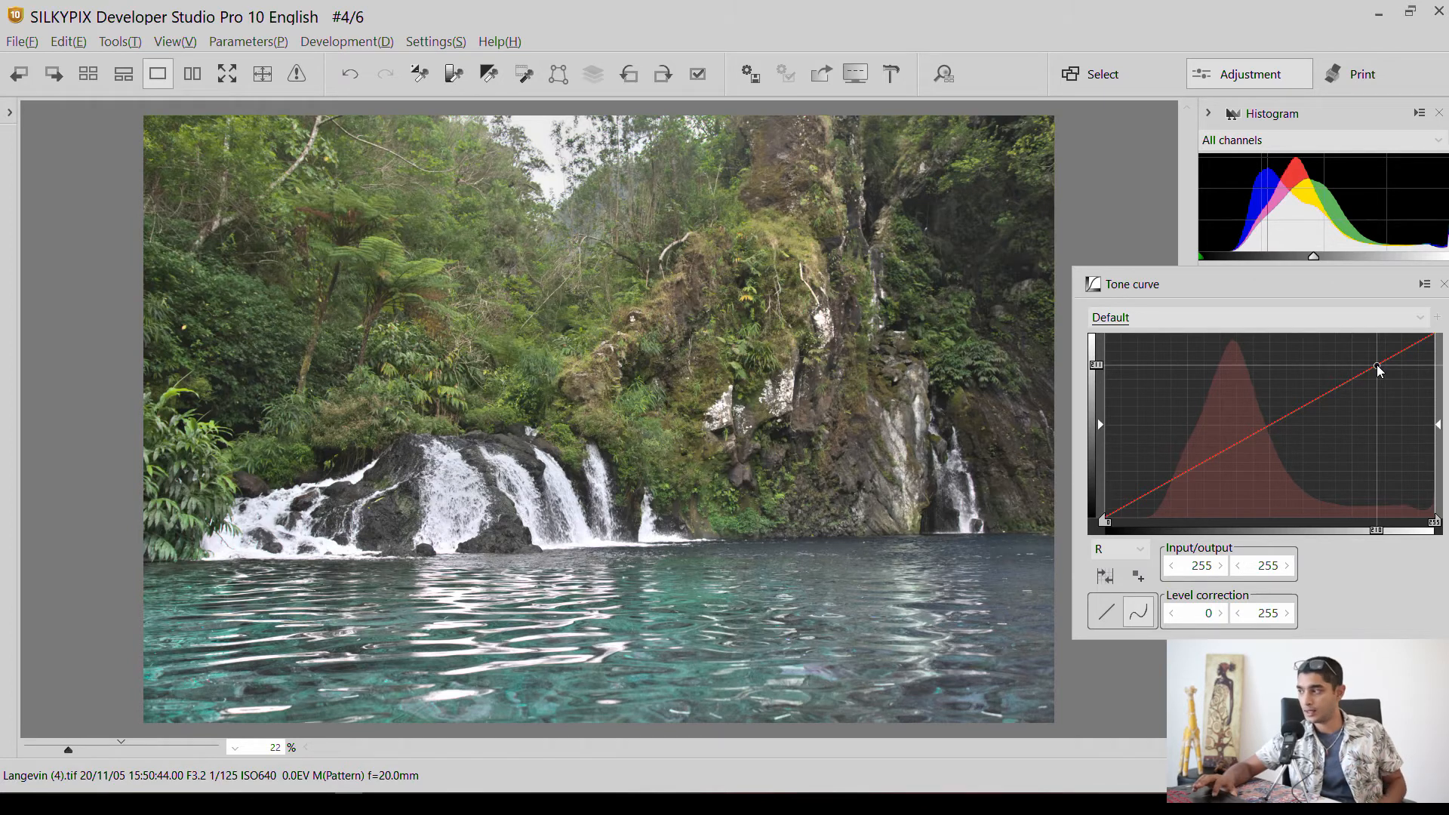
{"action": "left_click_drag", "start_coordinate": [1377, 367], "coordinate": [1374, 358]}
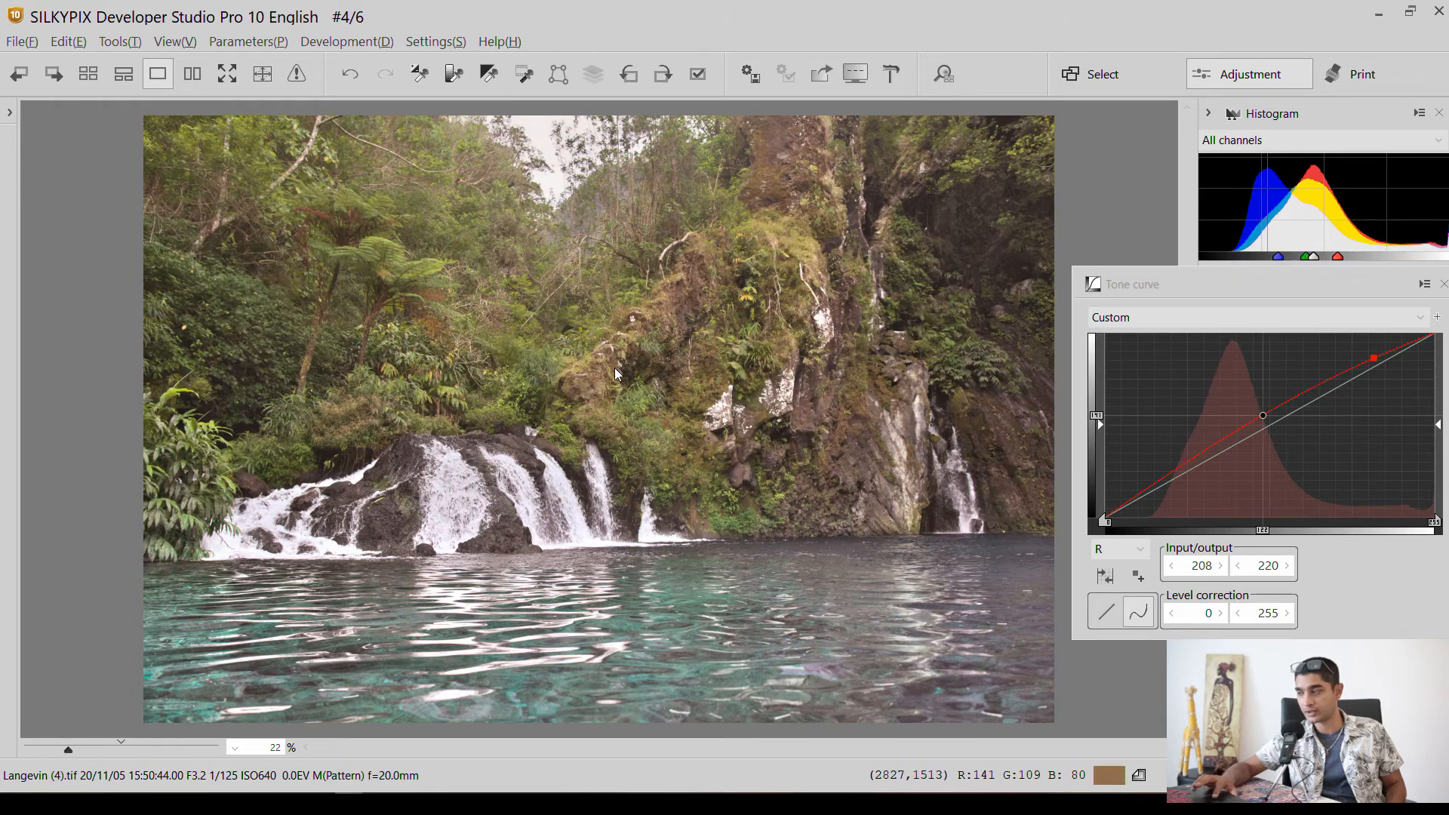
{"action": "left_click", "coordinate": [1160, 481]}
{"action": "left_click_drag", "start_coordinate": [1161, 482], "coordinate": [1167, 489]}
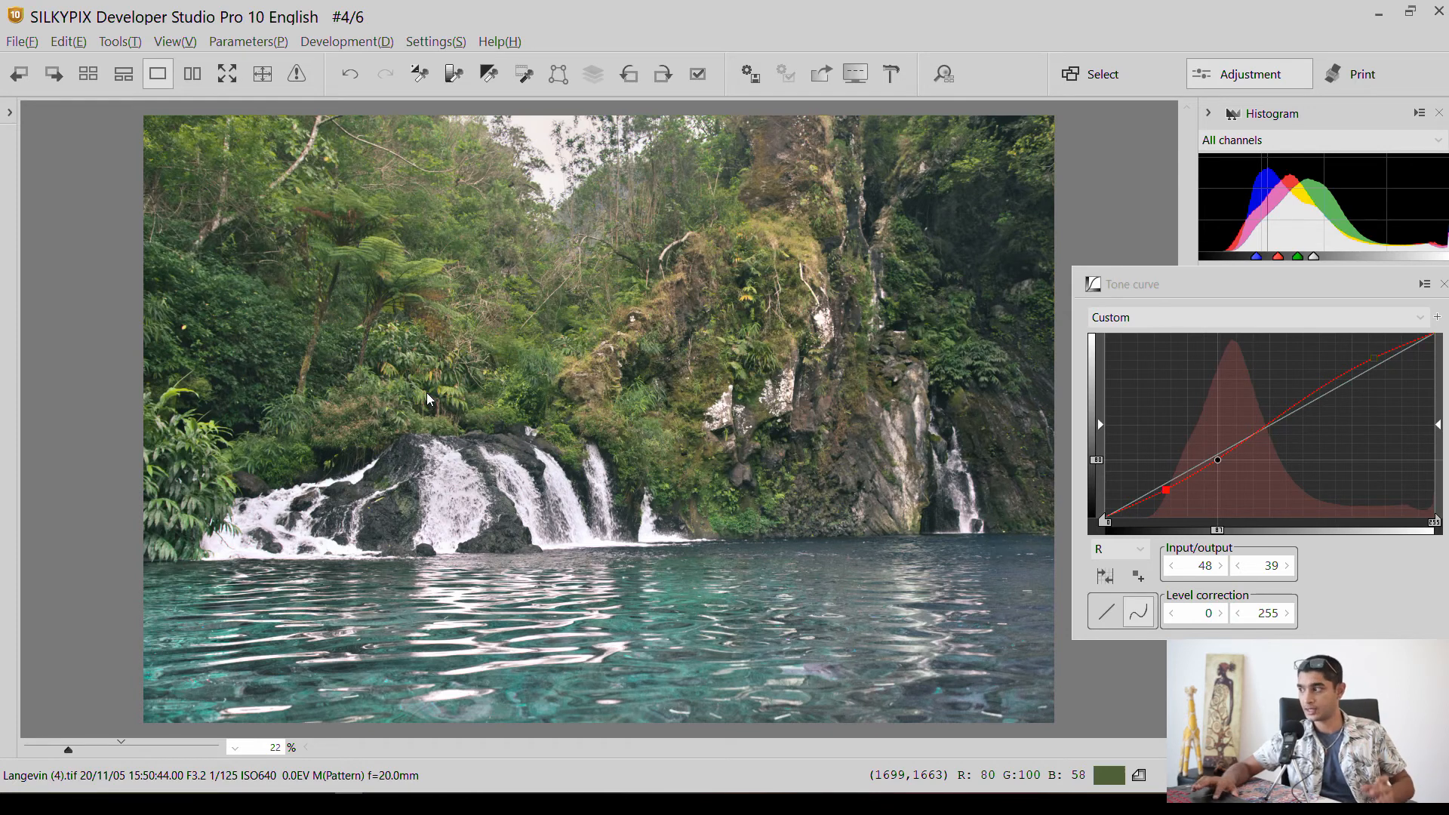
Reset the R channel tone curve to the Default preset.
{"action": "left_click", "coordinate": [1213, 323]}
{"action": "left_click", "coordinate": [1162, 337]}
On the G channel, add tone curve points at 217/232 and 56/41 (input/output), and close the tone curve window.
{"action": "left_click", "coordinate": [1134, 553]}
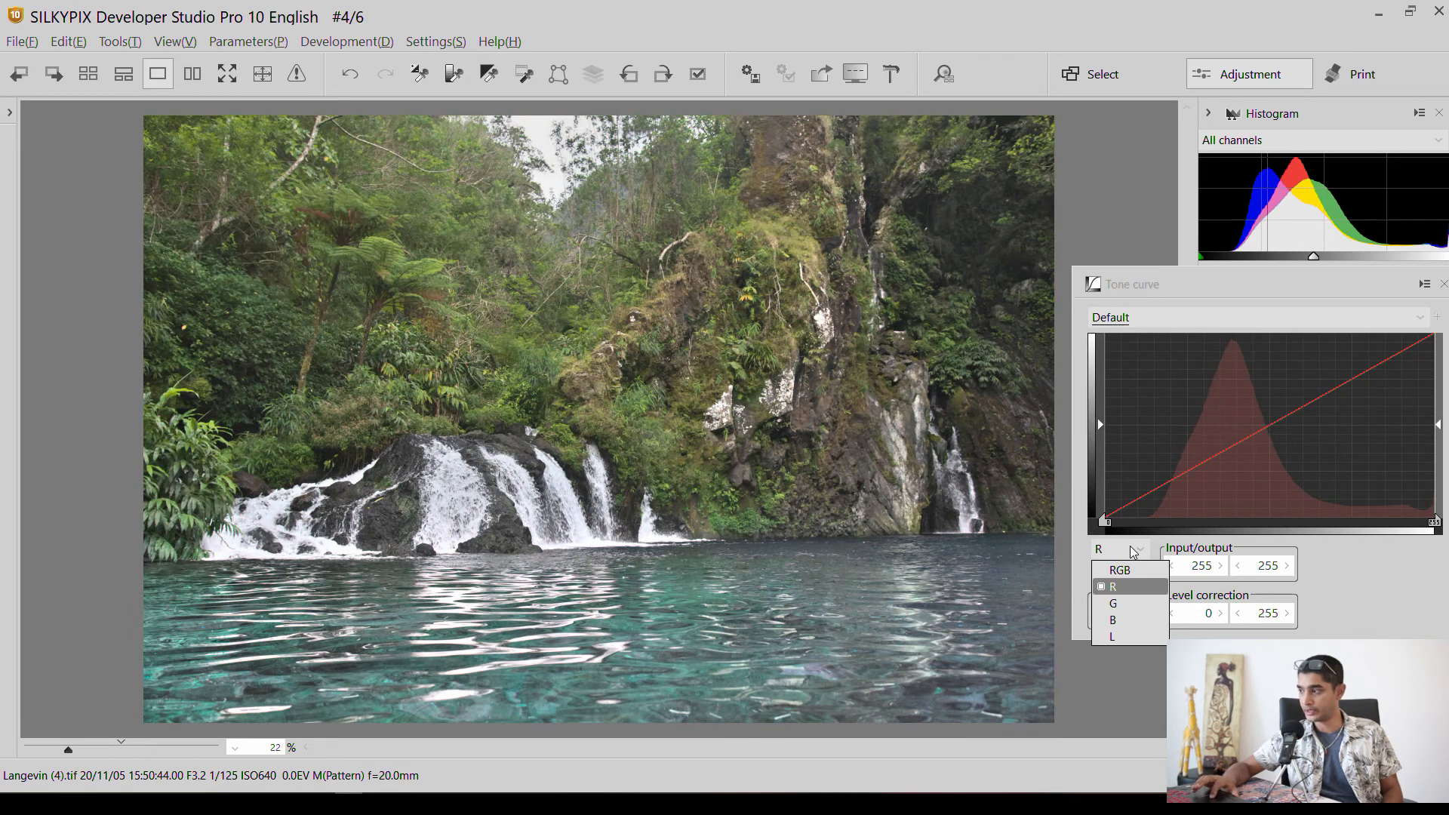
{"action": "left_click", "coordinate": [1123, 612]}
{"action": "left_click", "coordinate": [1126, 611]}
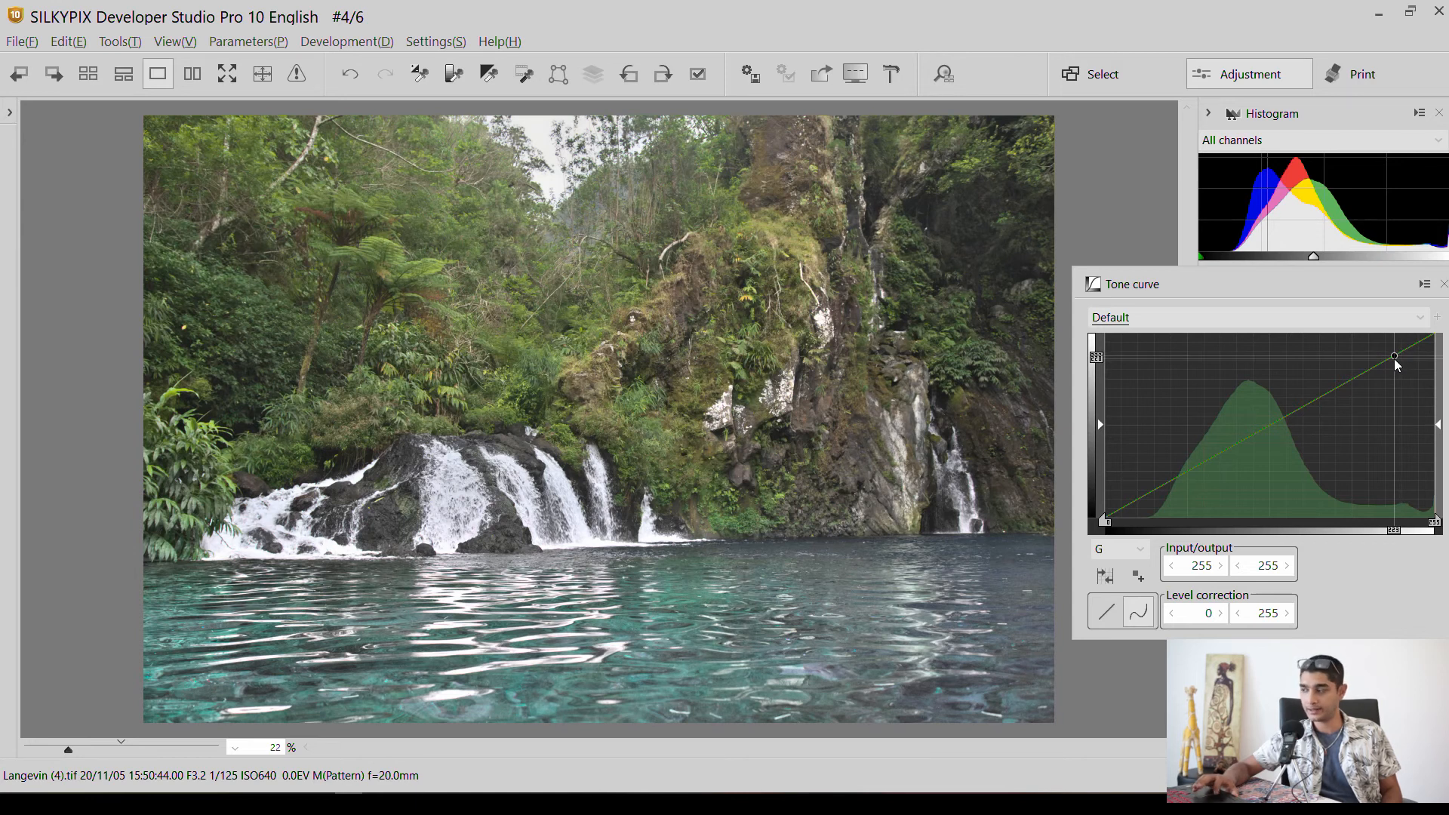
{"action": "left_click_drag", "start_coordinate": [1387, 361], "coordinate": [1386, 349]}
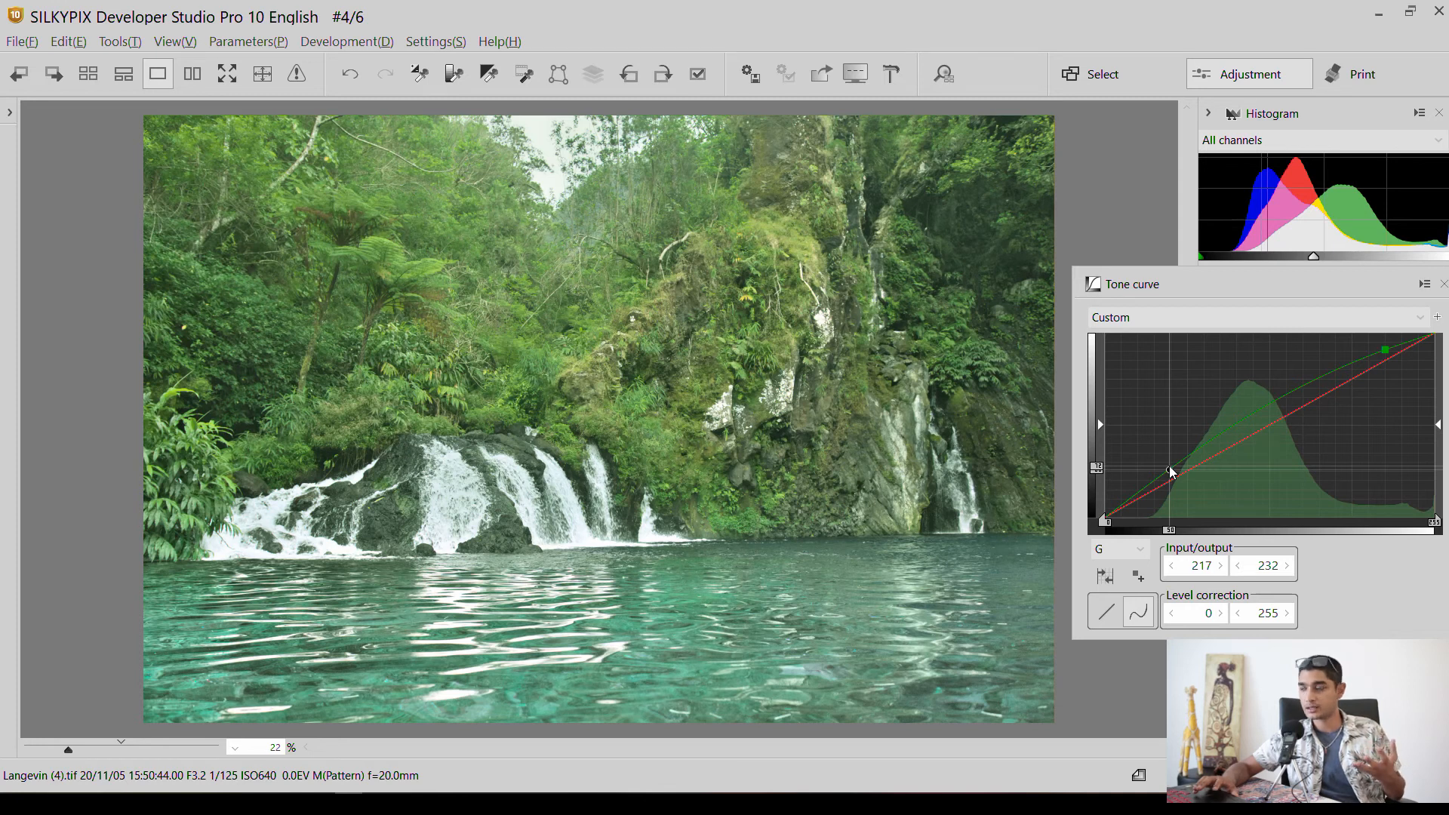
{"action": "left_click_drag", "start_coordinate": [1172, 472], "coordinate": [1178, 489]}
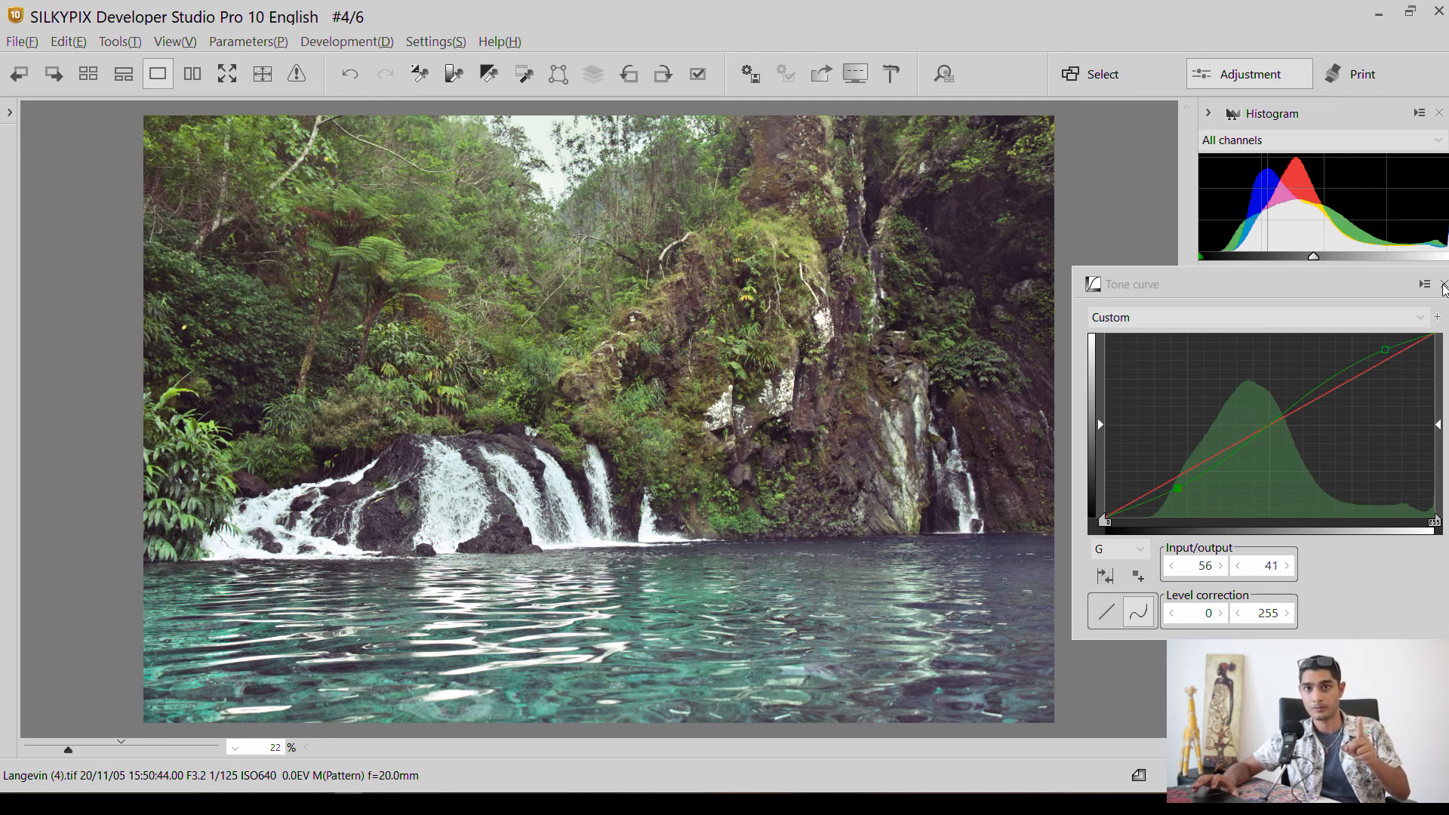
{"action": "left_click", "coordinate": [1444, 287]}
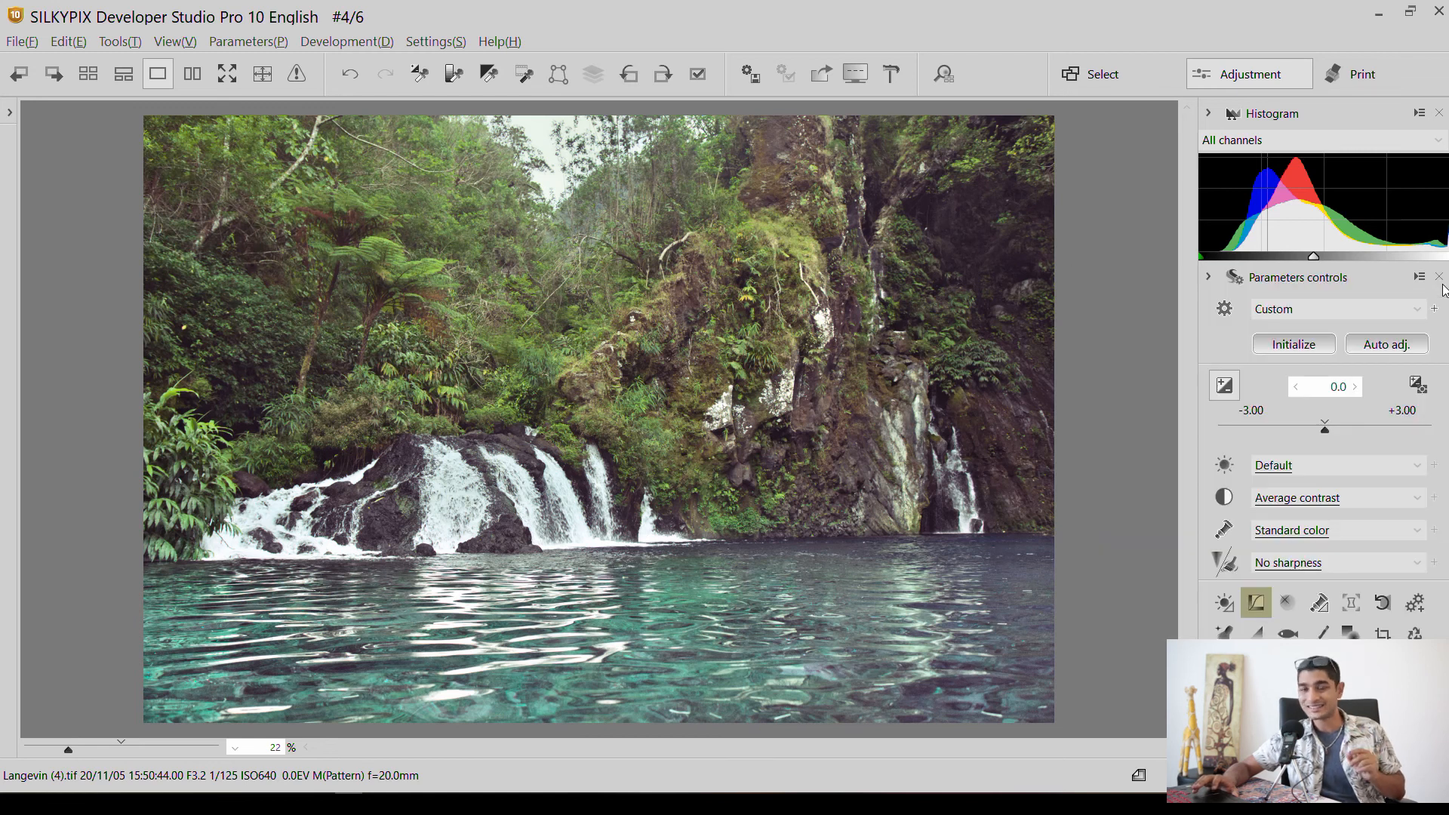